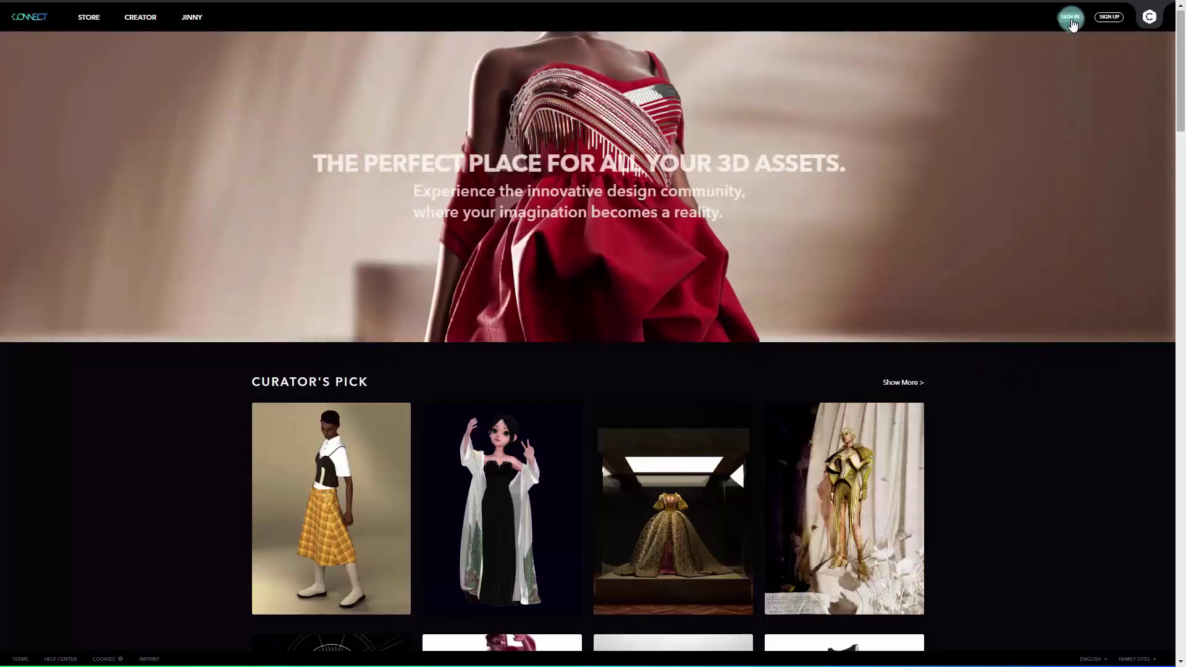
- Sign in to the CLO-SET CONNECT account using the filled-in login form
click(1072, 22)
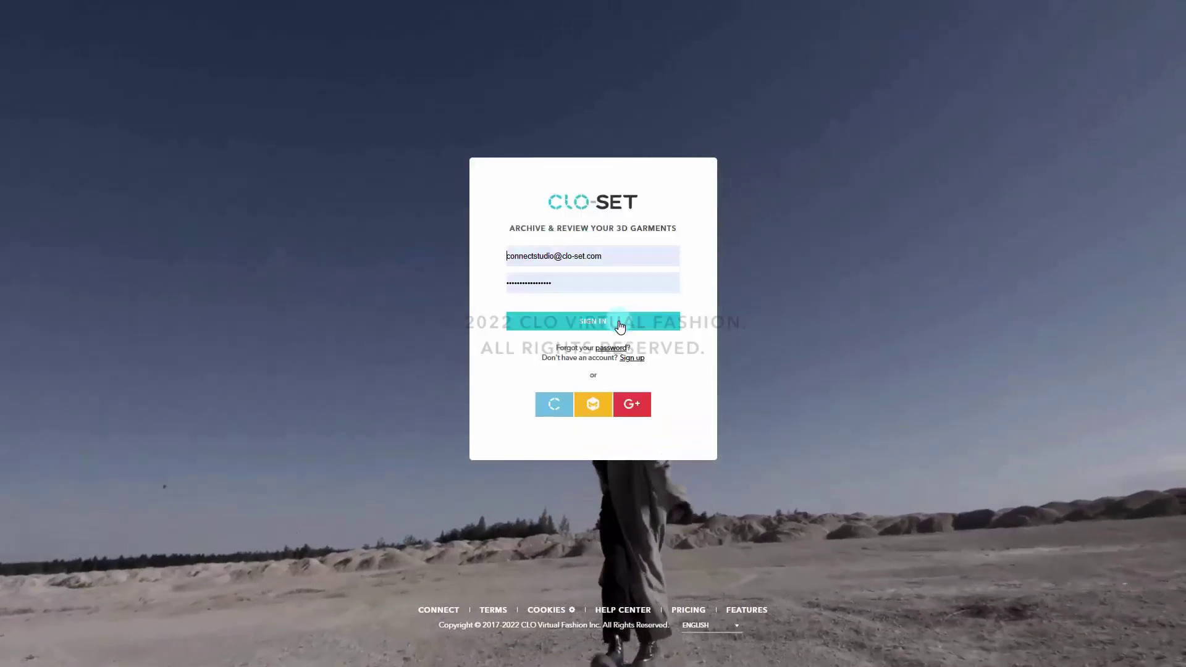
click(619, 323)
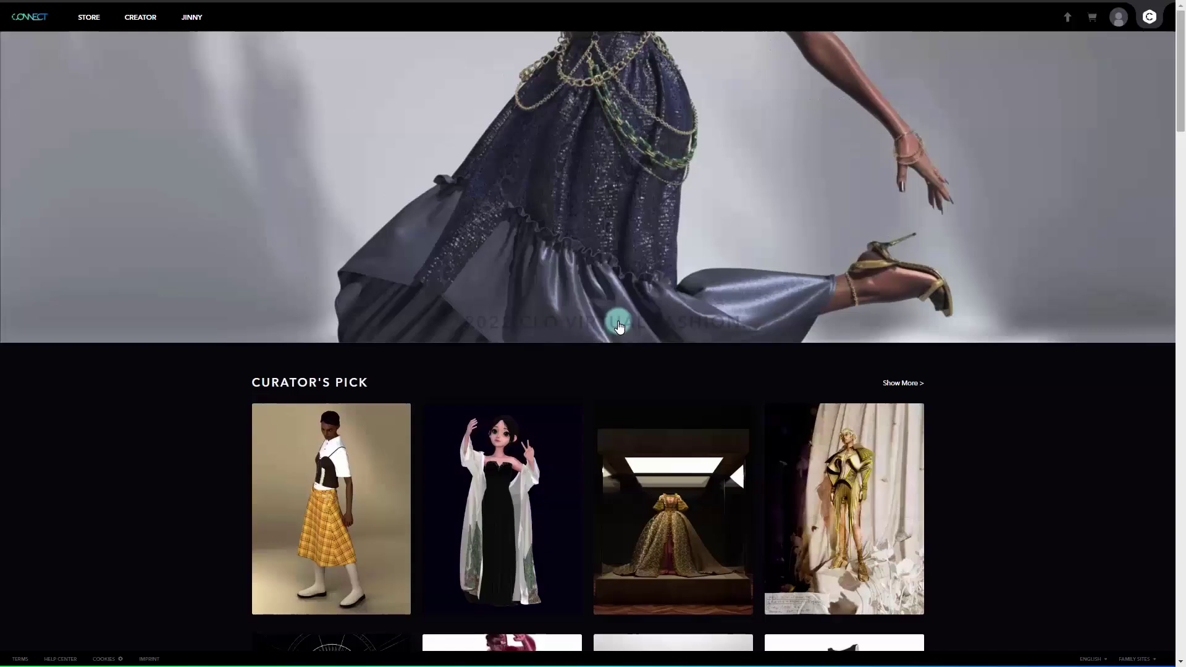
- Go to My Portfolio from the account menu and start uploading a new 3D file
click(1119, 19)
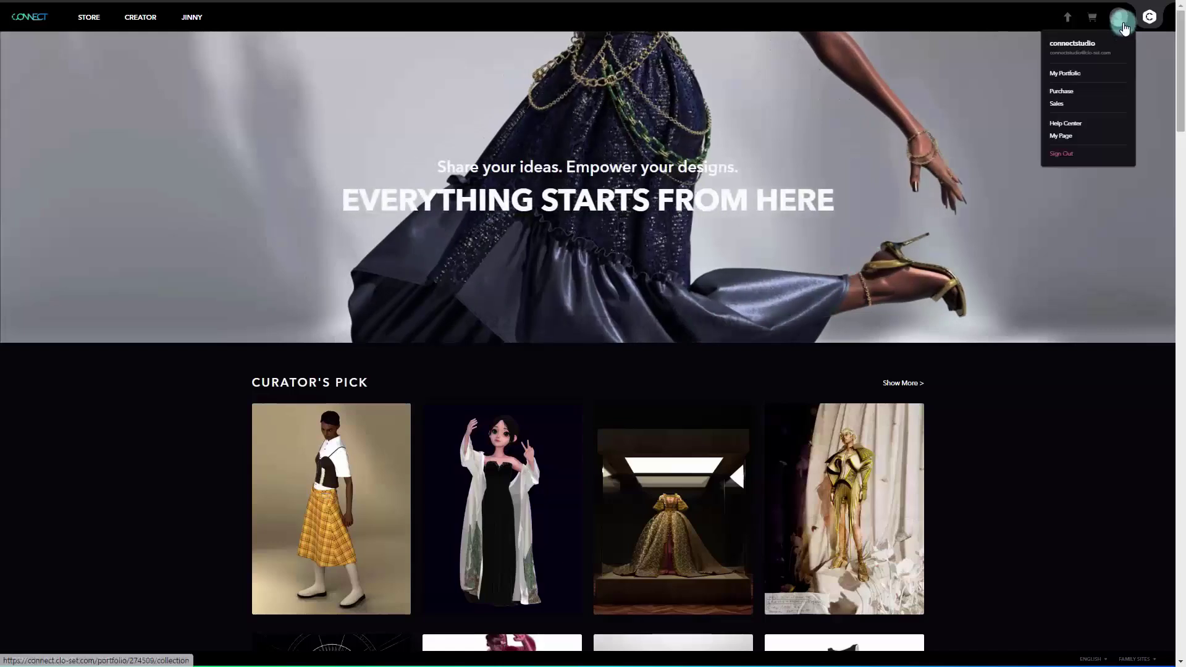
click(1078, 76)
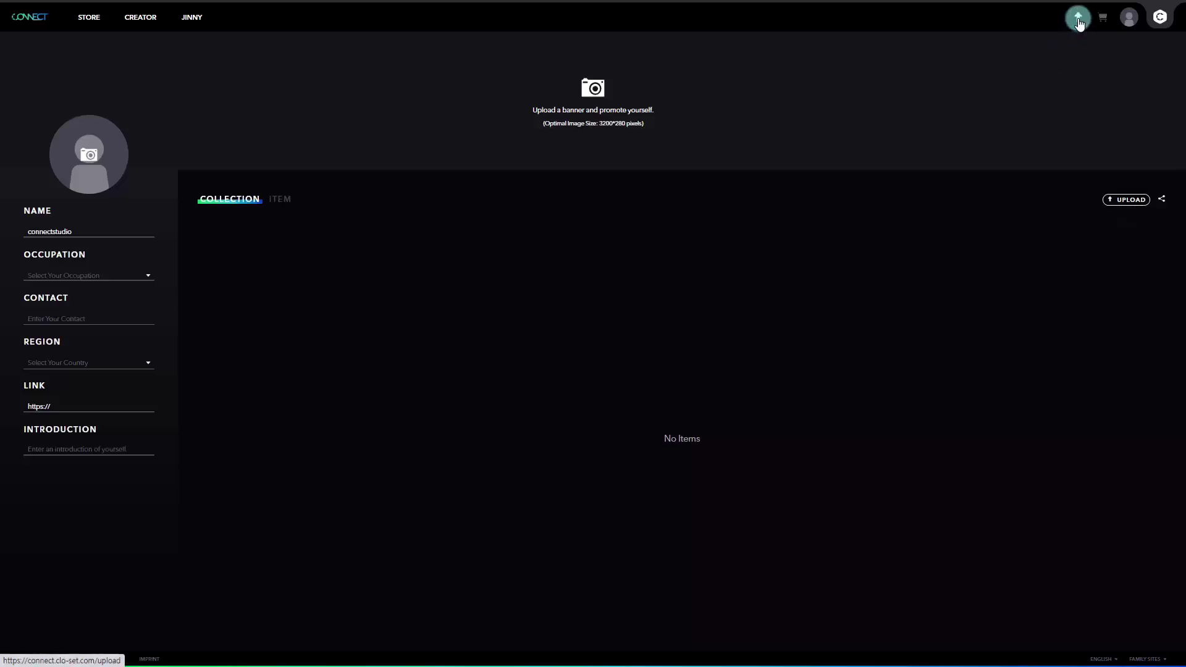
click(1121, 204)
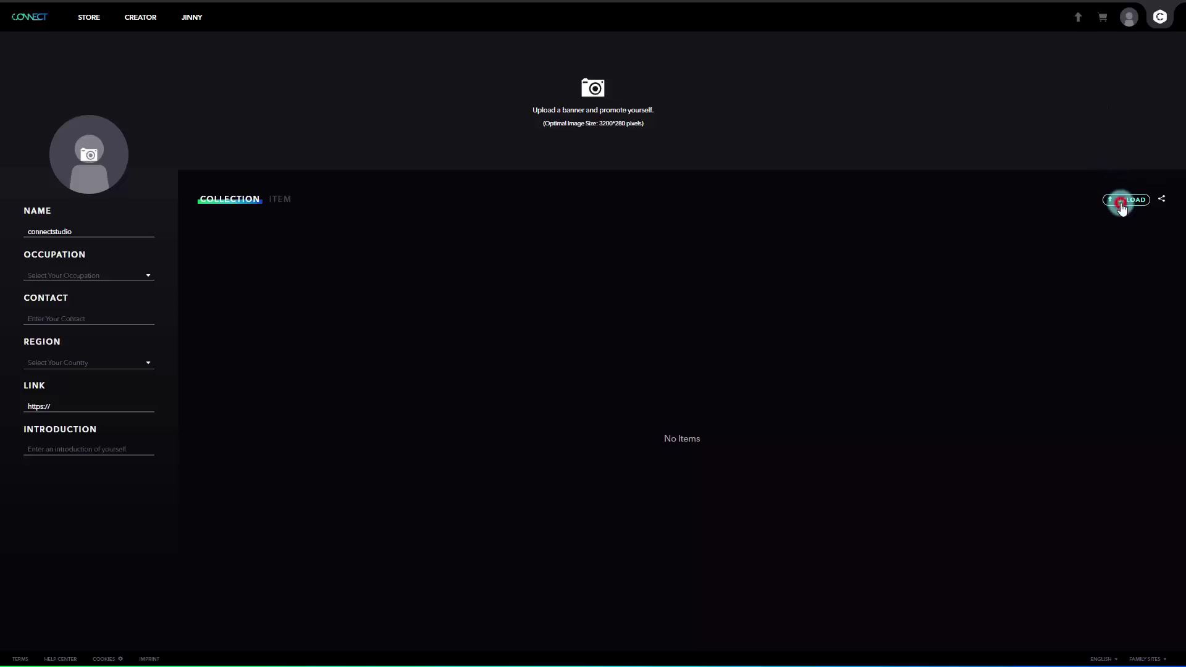
click(1123, 206)
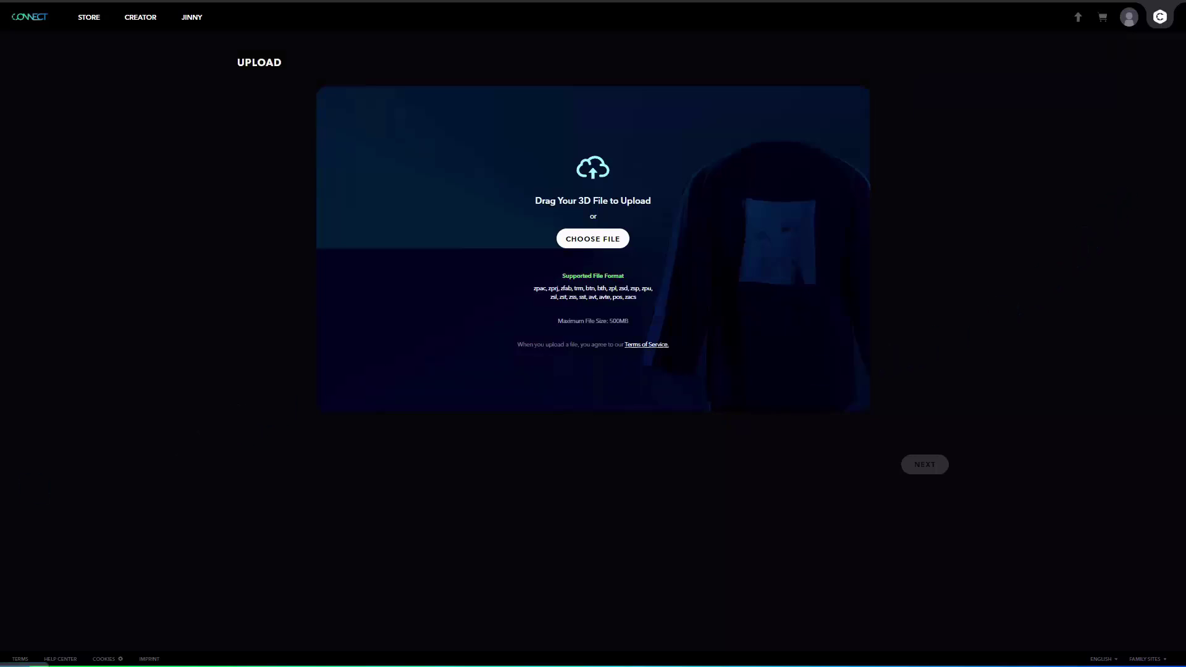
- Drop the Connect Official_Lookbook1.zprj garment file onto the upload panel
drag(151, 596, 570, 272)
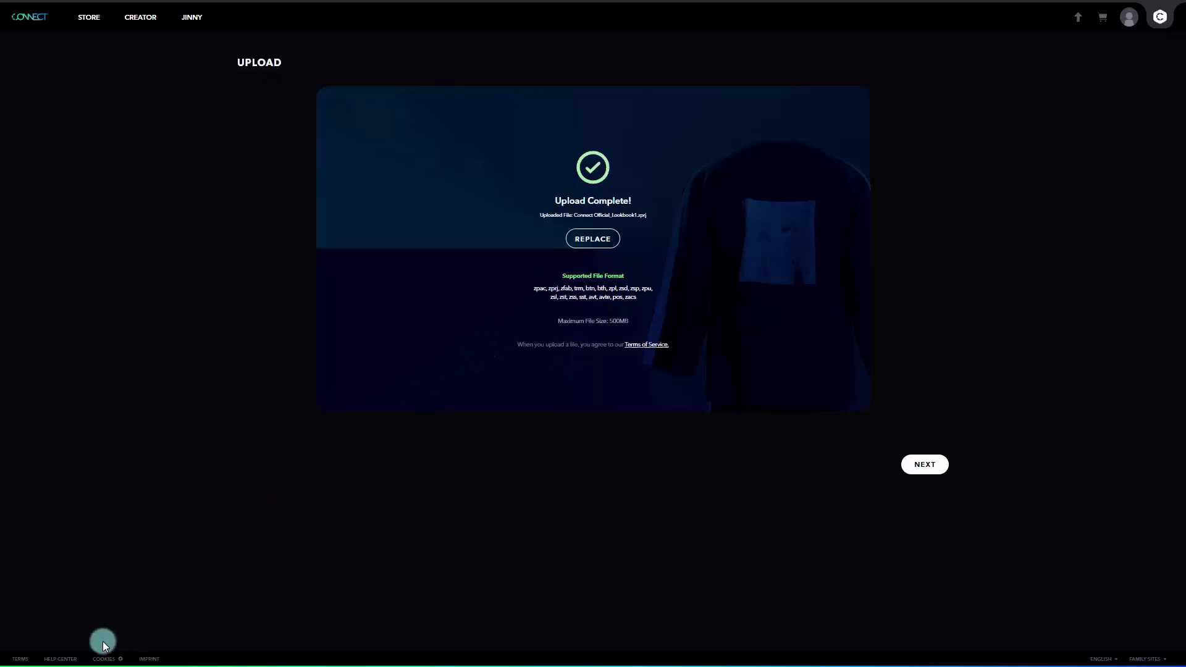
click(61, 660)
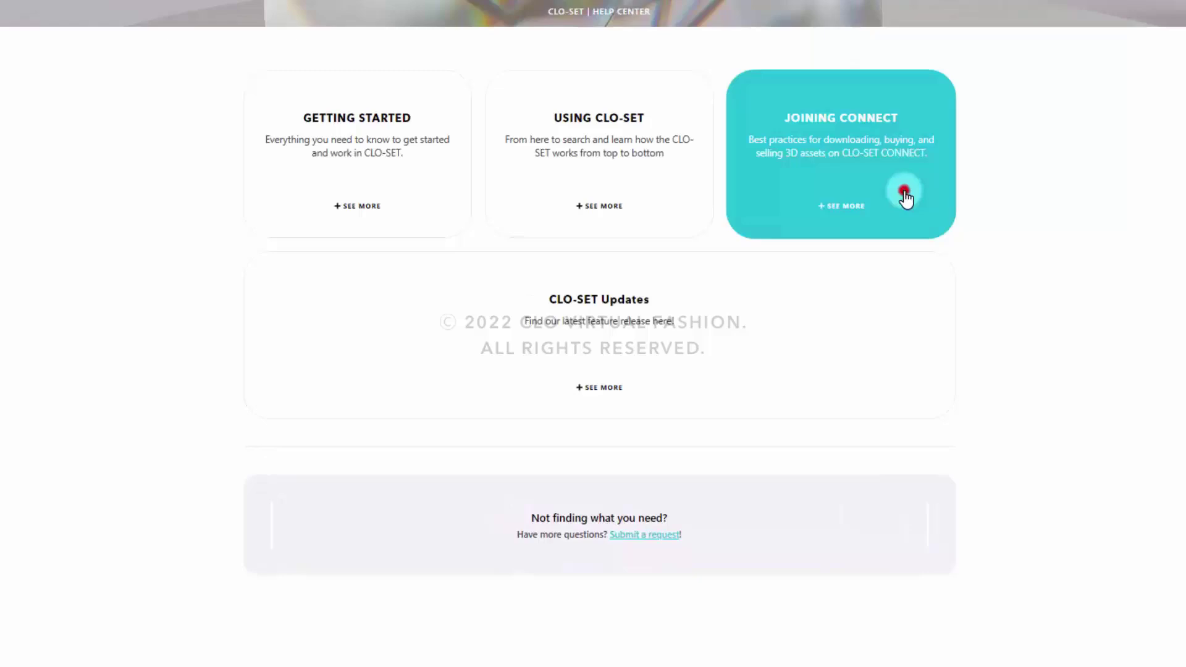
click(906, 197)
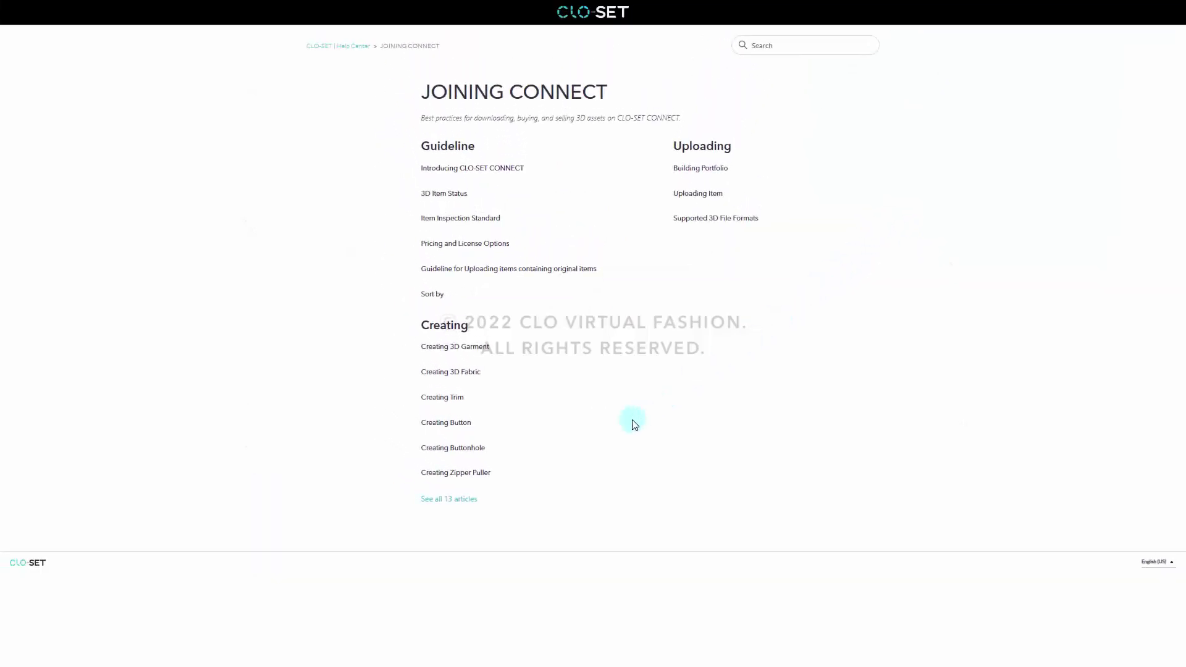
click(471, 507)
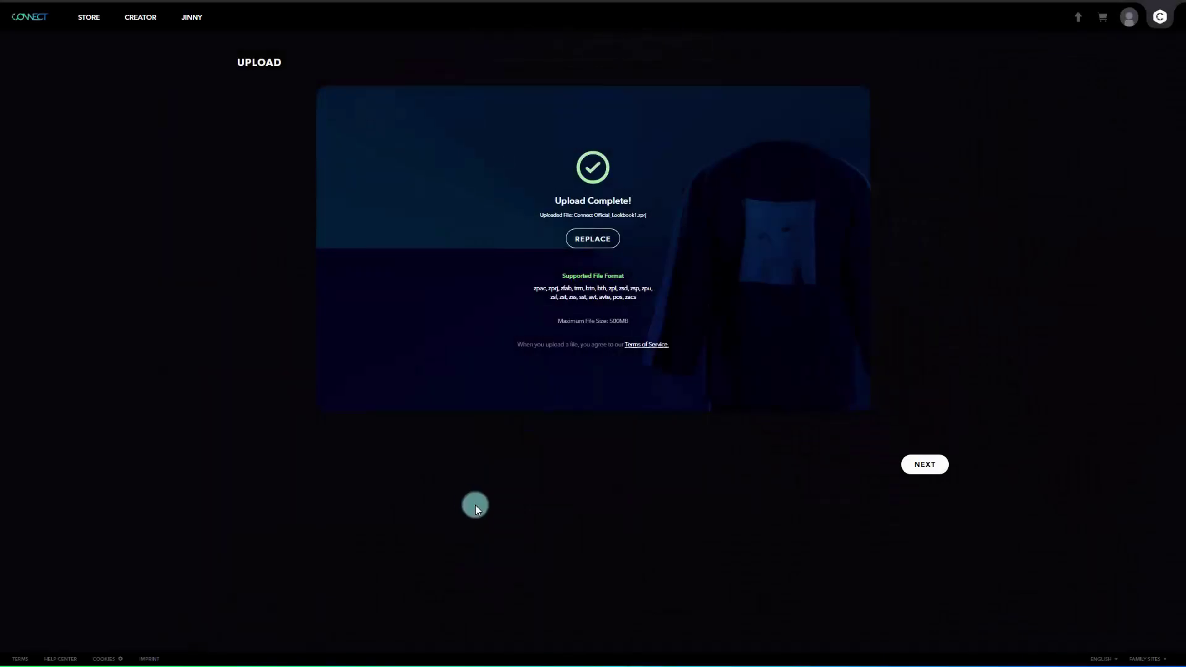
- Continue to the item details and set the black-dress model image as the thumbnail
click(920, 467)
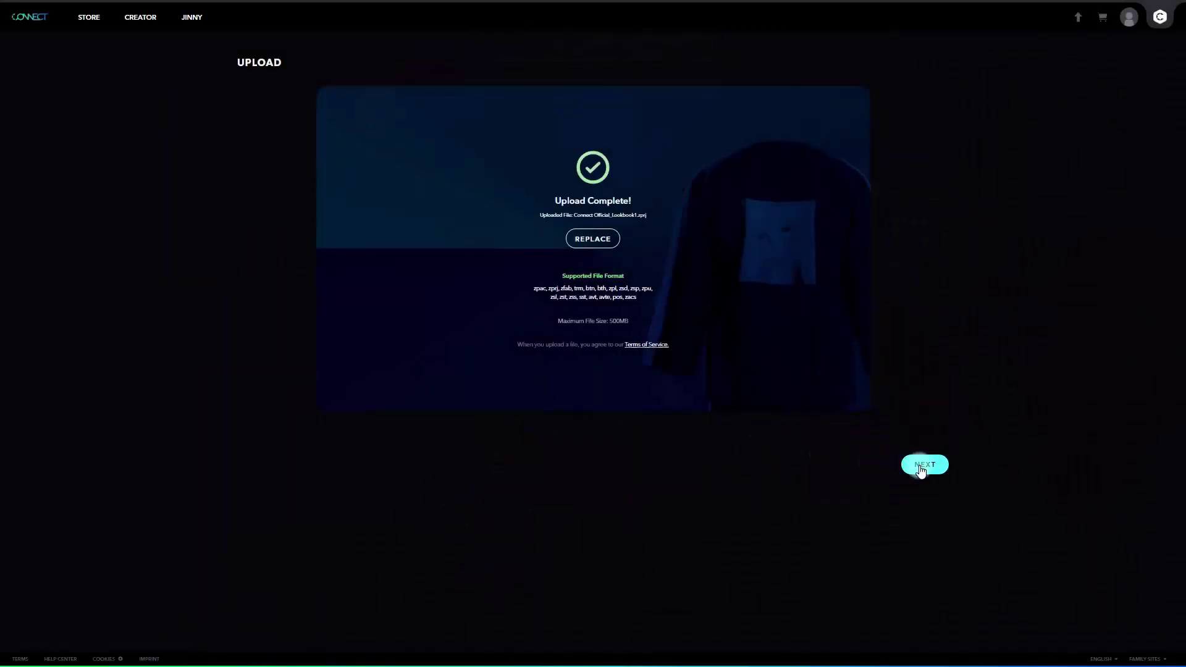
click(921, 468)
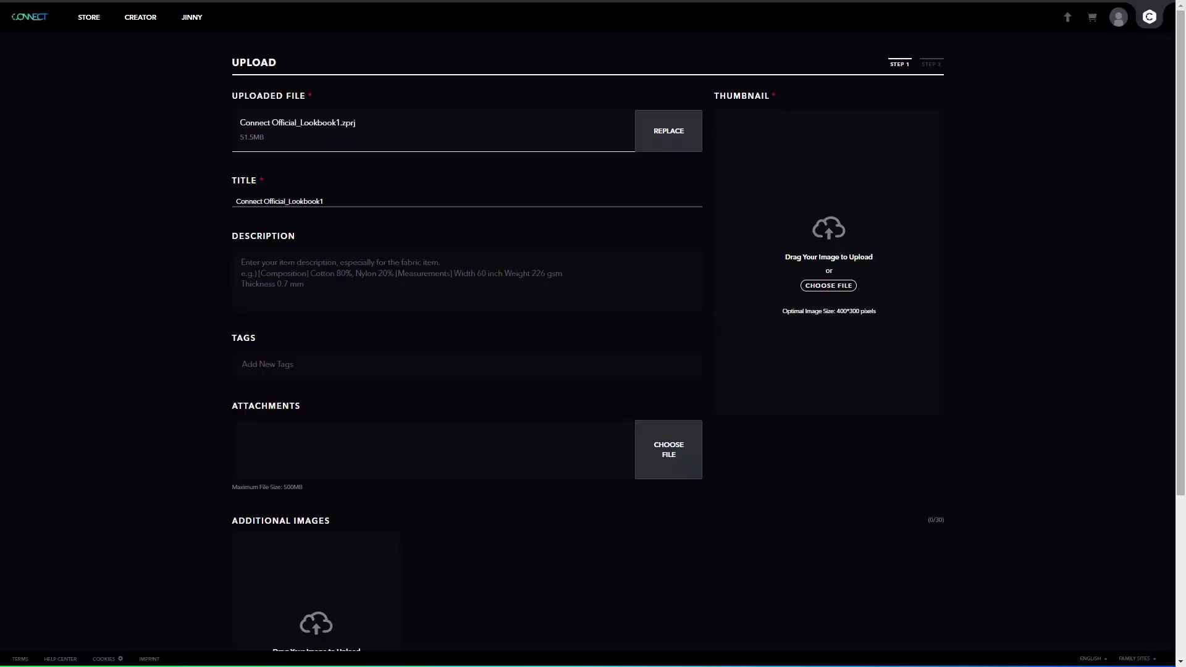
drag(13, 593, 844, 277)
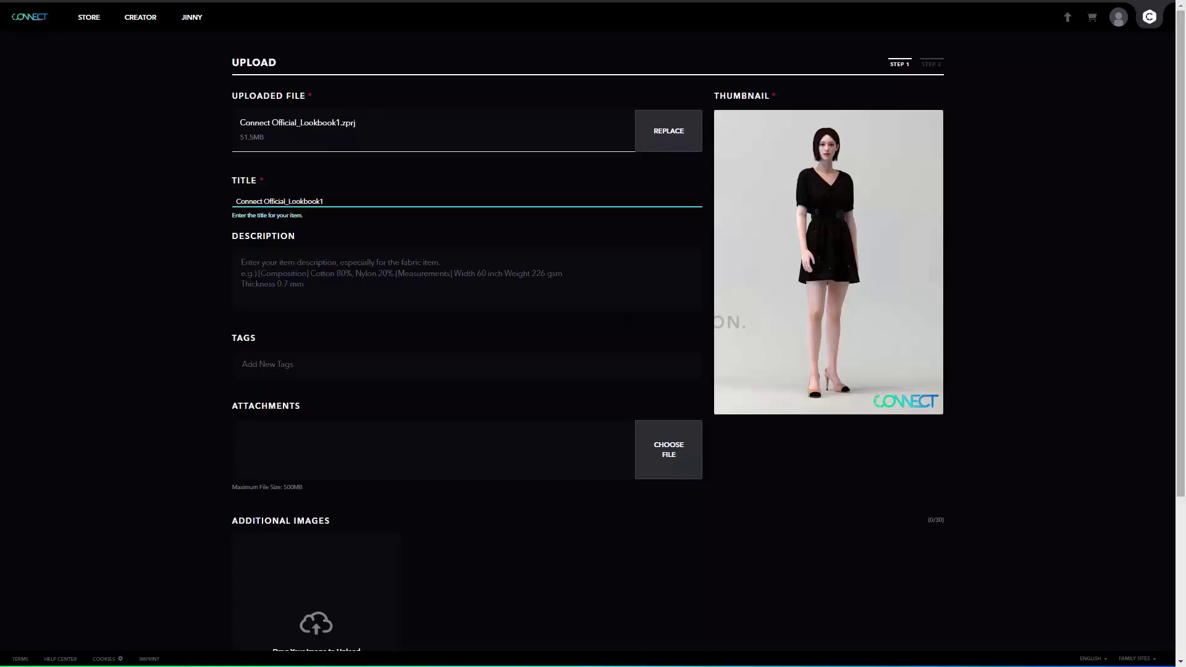
- Write the description 'Connect Official_Lookbook1 Fitting with FV2_YUNA'
click(334, 196)
click(305, 273)
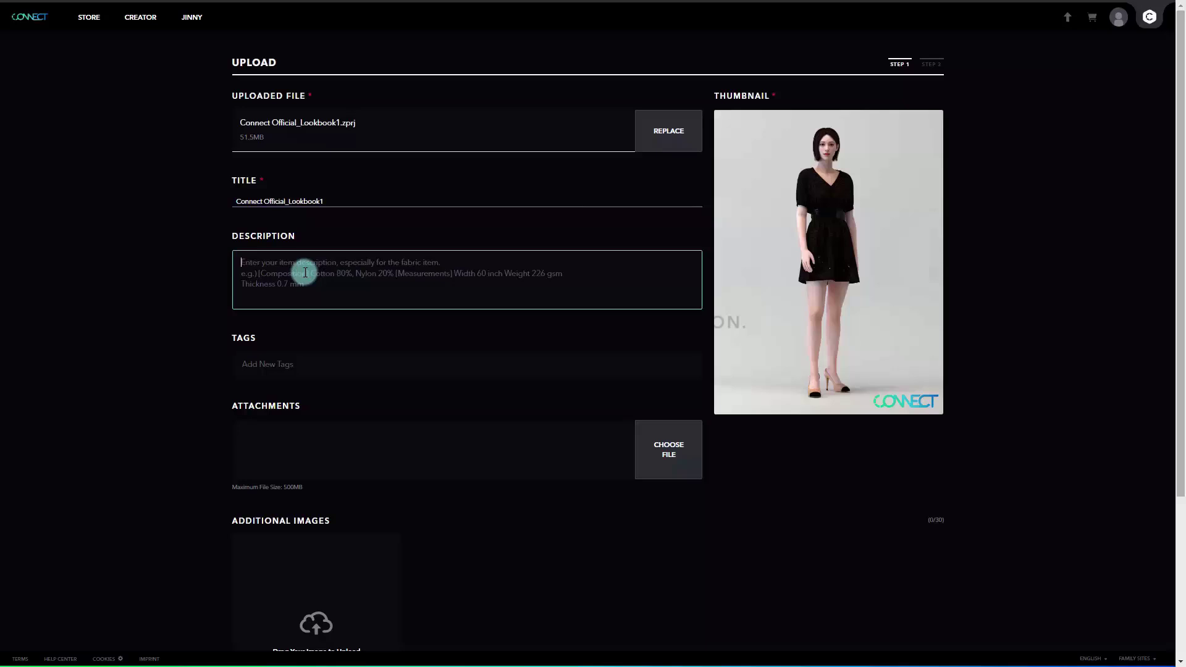
text(Con)
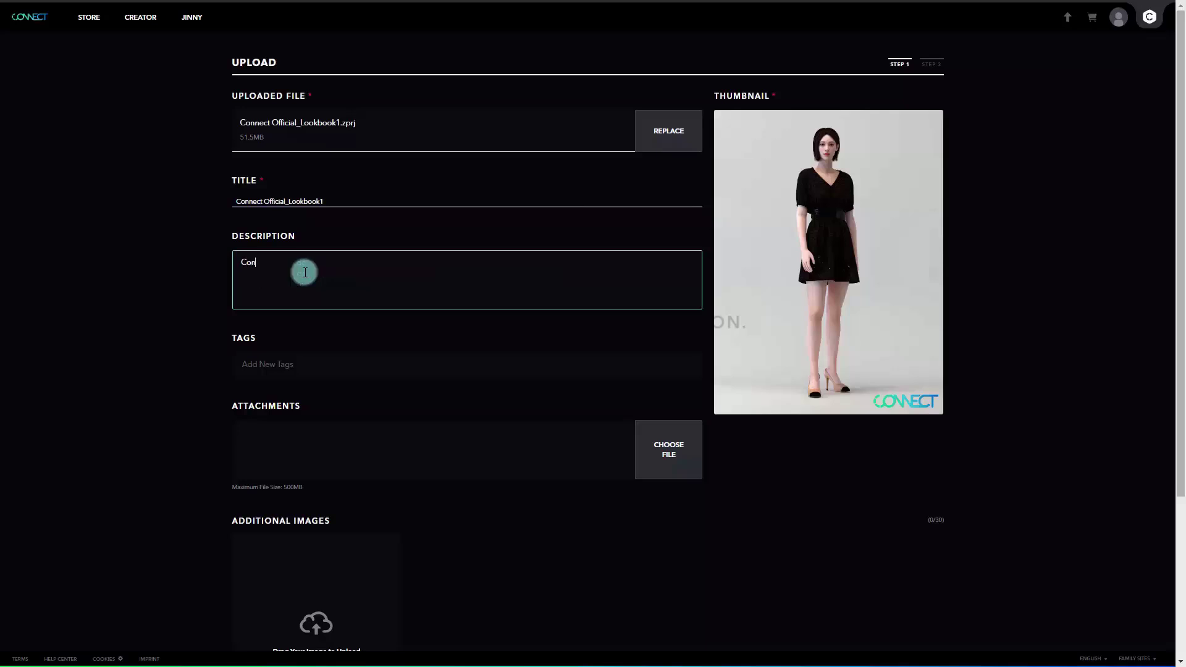
text(nect Official_Lookbook1 )
text(Fitting with FV)
text(2_YUNA)
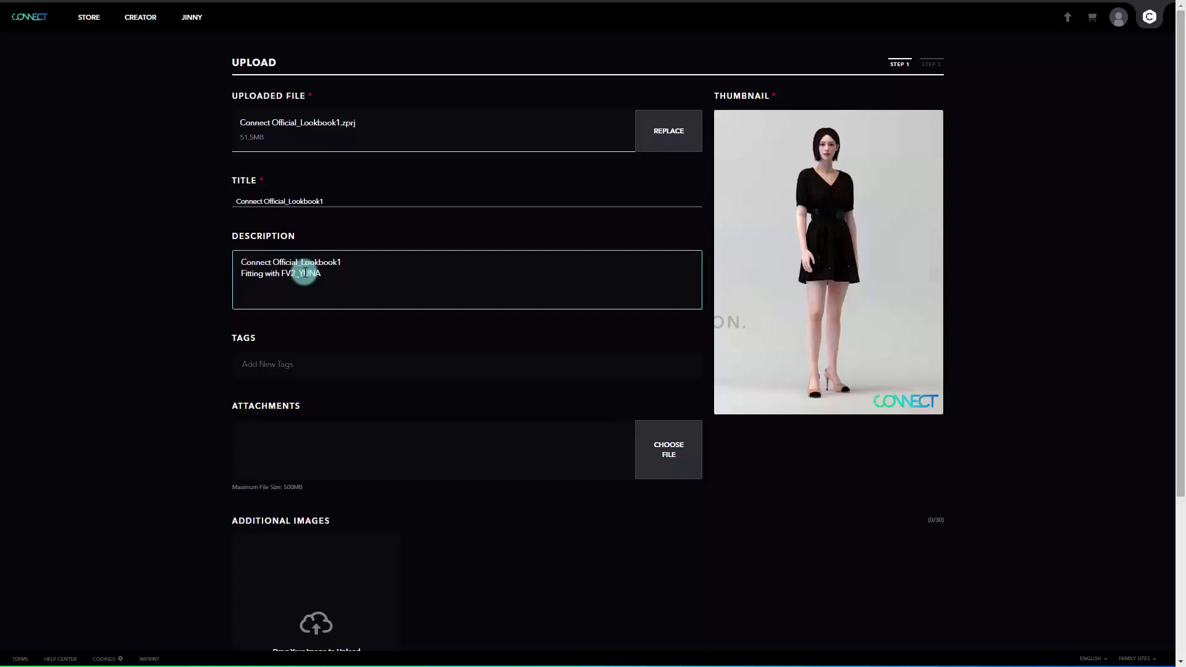
- Add the tags CONNECT, DRESS and LOOKBOOK to the item
click(329, 362)
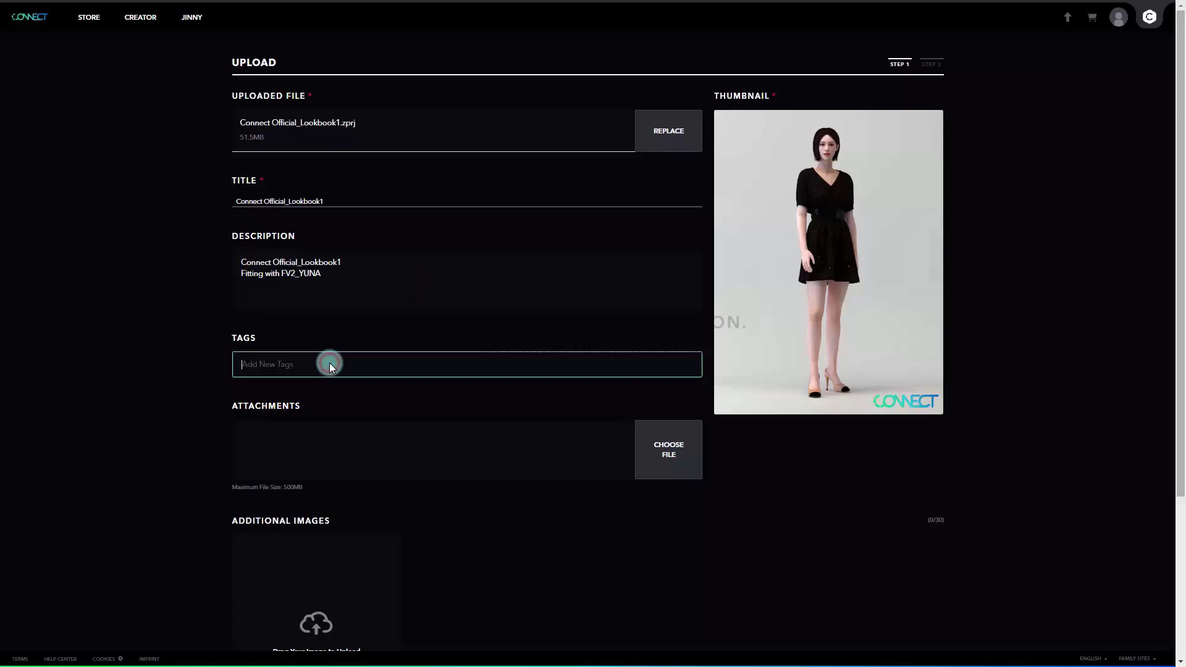
text(CONNECT)
key(Return)
text(DRESS )
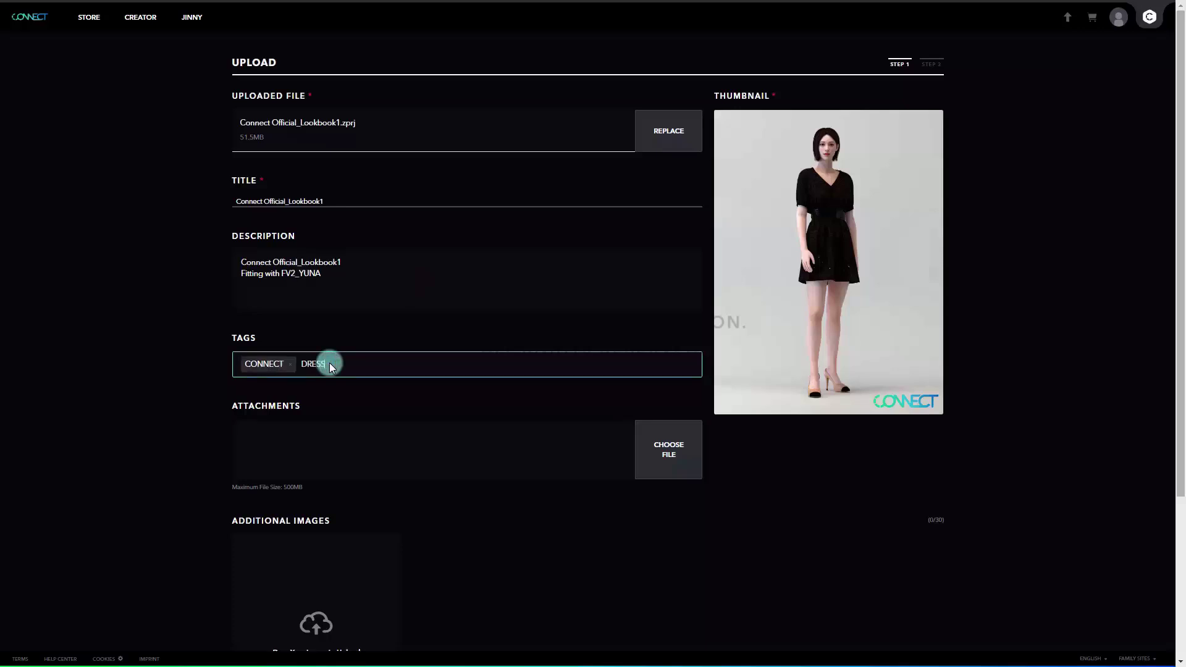
text(LOOKBOOK)
key(Return)
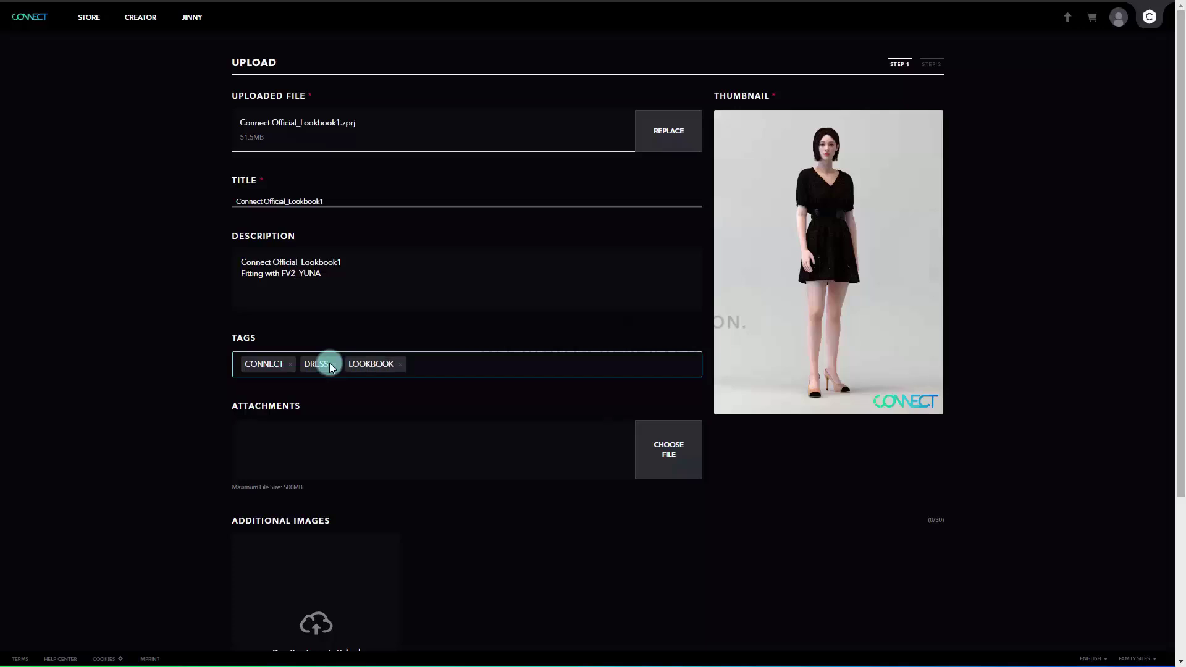
click(391, 399)
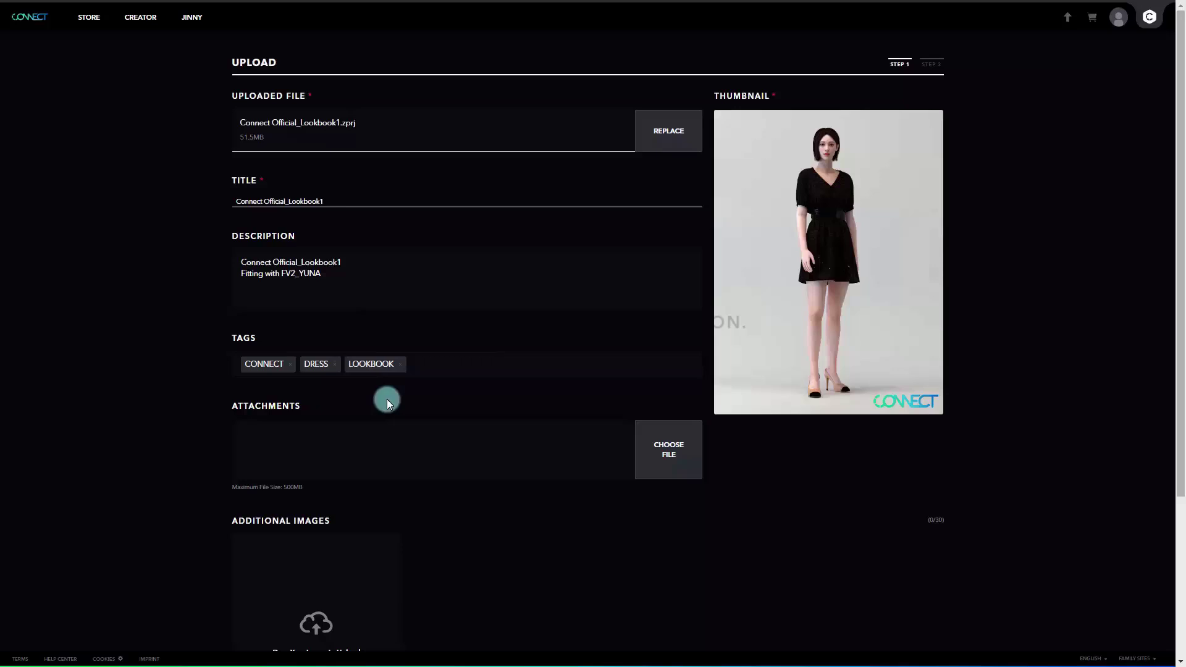
- Attach the Lookbook1 garment file in Attachments, then remove it again
scroll(380, 398, down, 1)
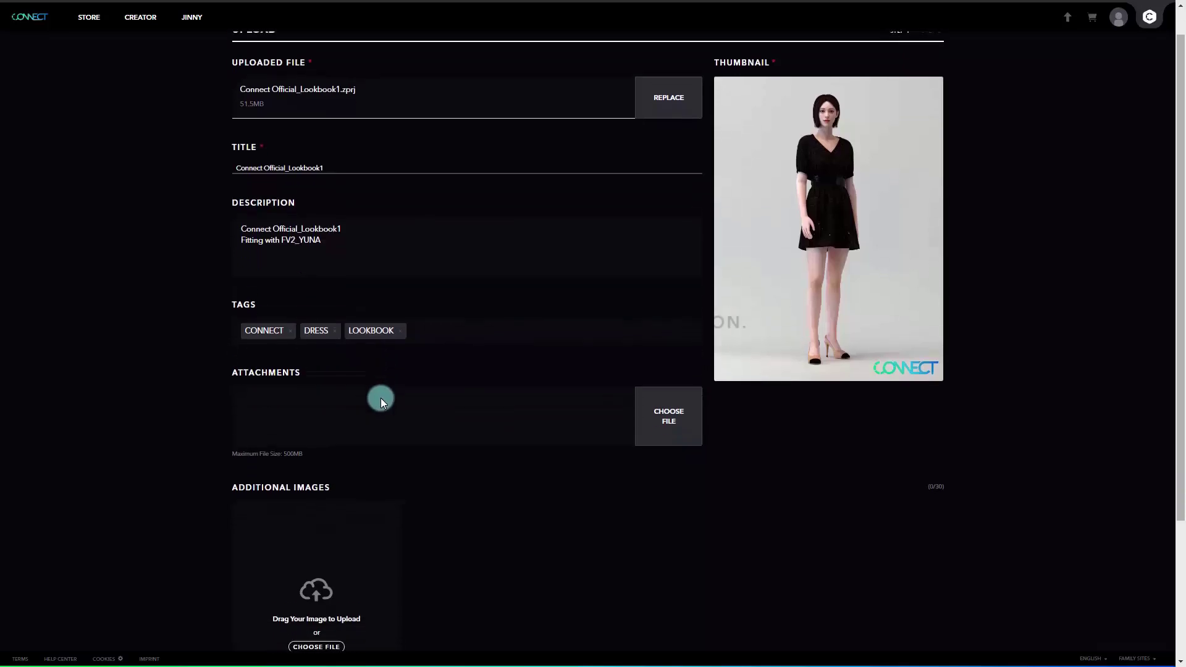
scroll(380, 398, down, 1)
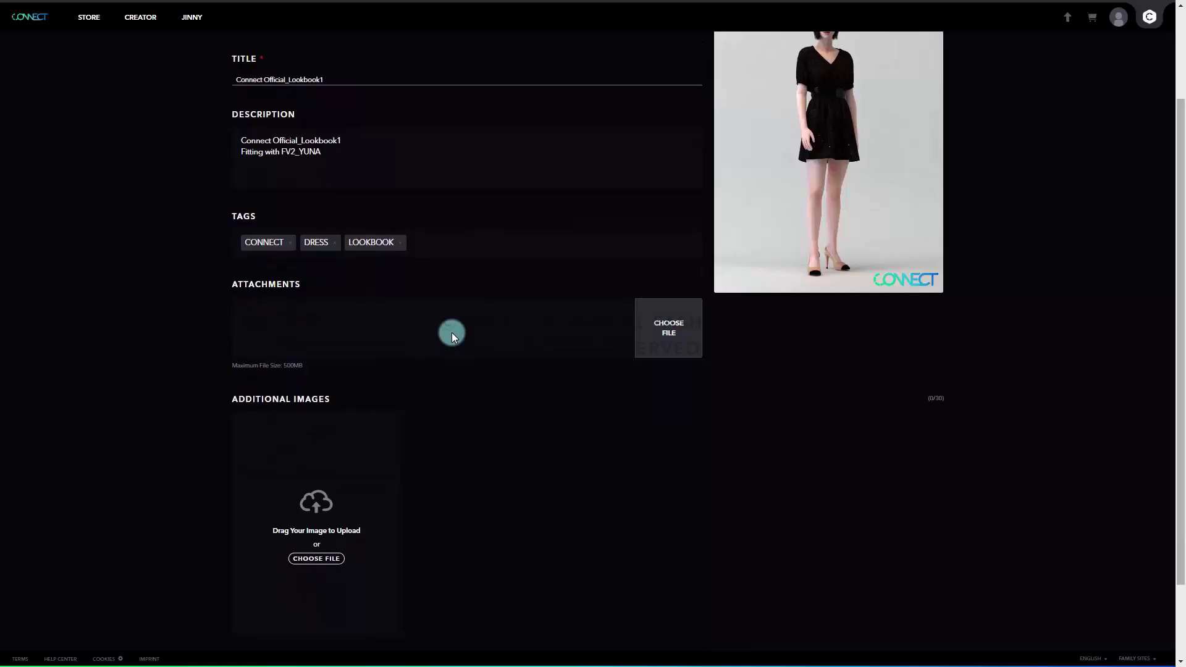
scroll(243, 510, down, 1)
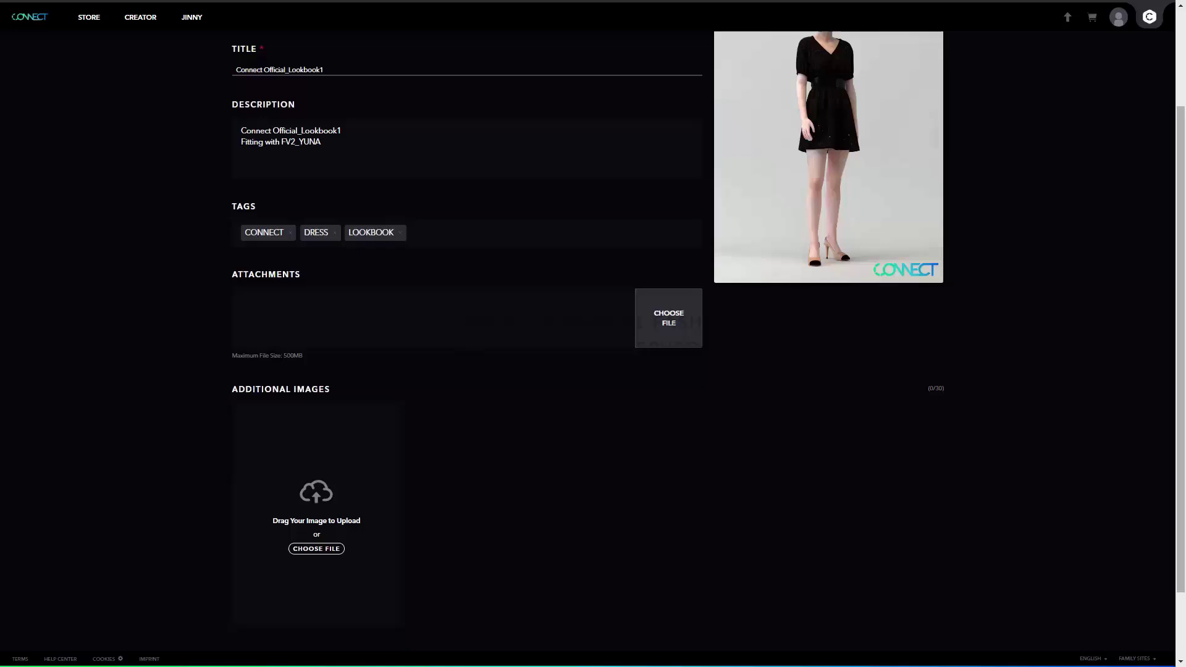
drag(27, 648, 406, 320)
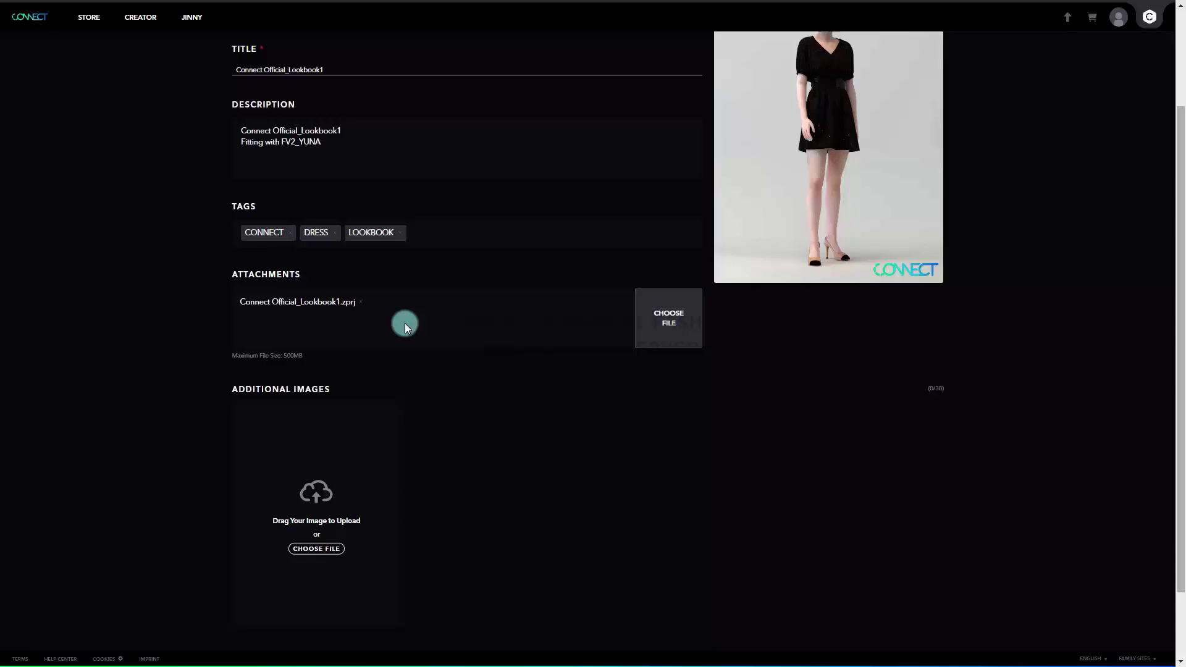
click(363, 306)
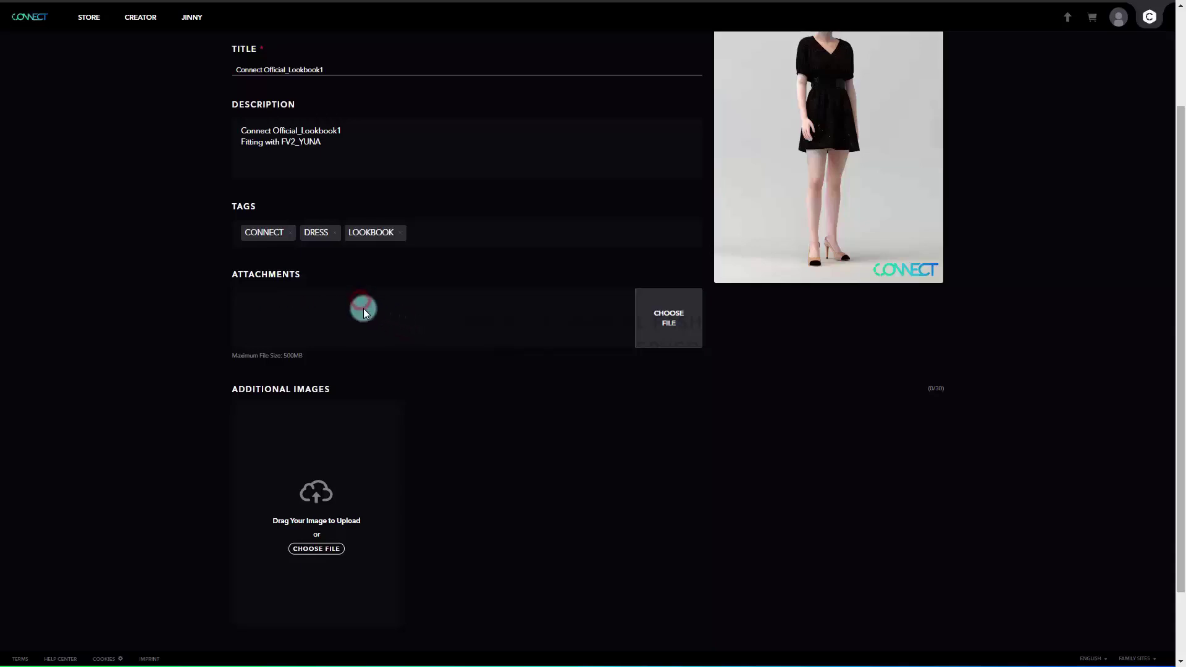
- Add two dress images as additional images, moving the second into the first slot
scroll(387, 414, down, 1)
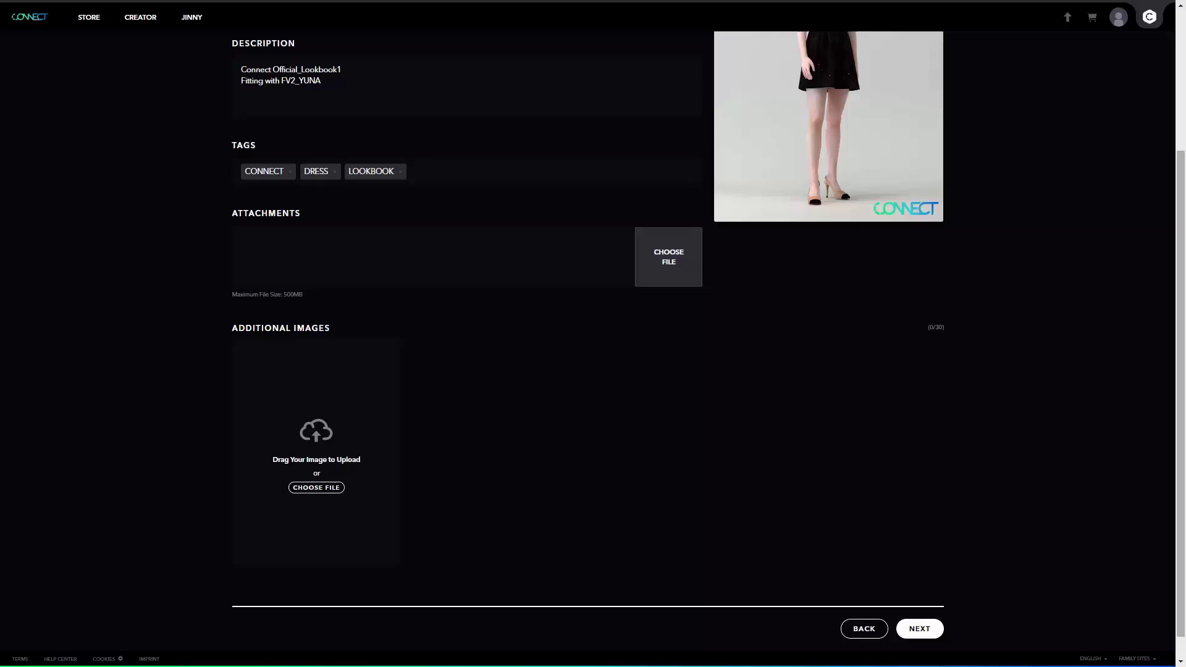
drag(445, 544, 331, 488)
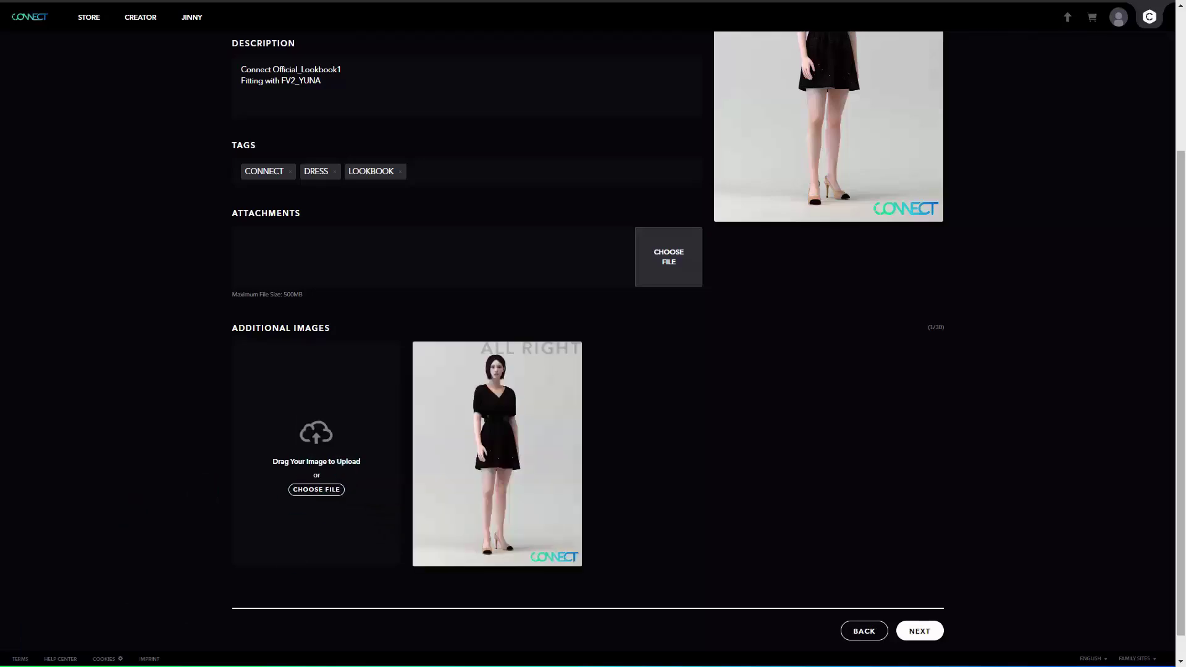
drag(494, 661, 309, 464)
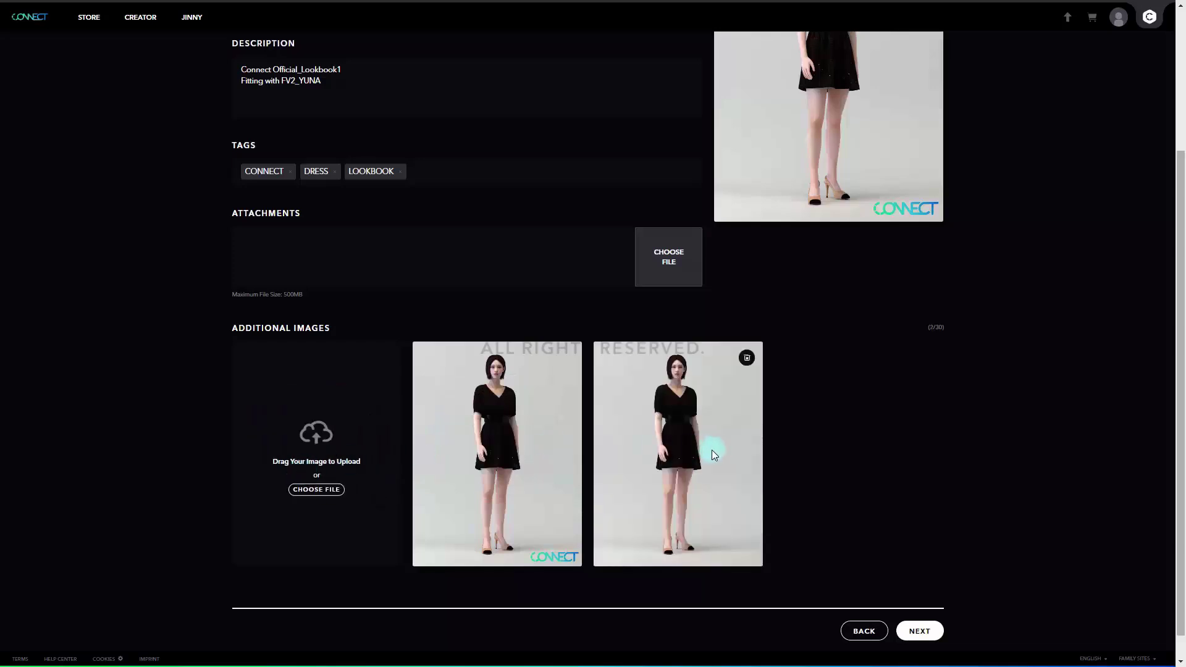
drag(697, 451, 480, 438)
- Cycle the primary category through Fabric, Trim and Avatar, then return to Garment
click(925, 636)
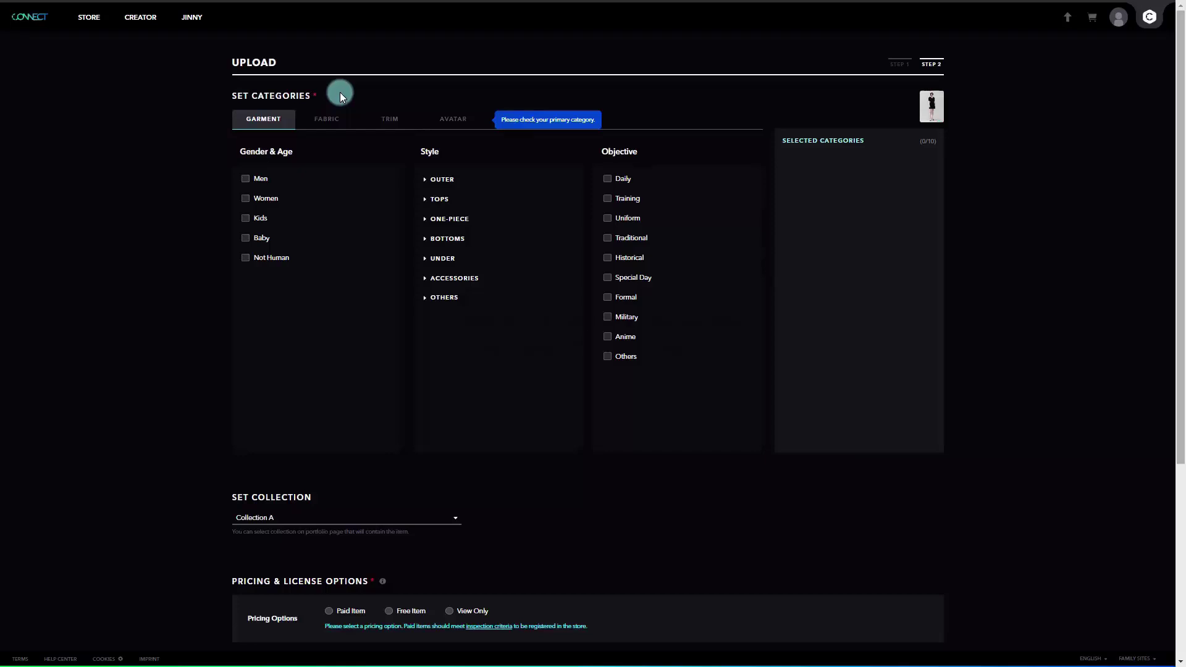
click(323, 118)
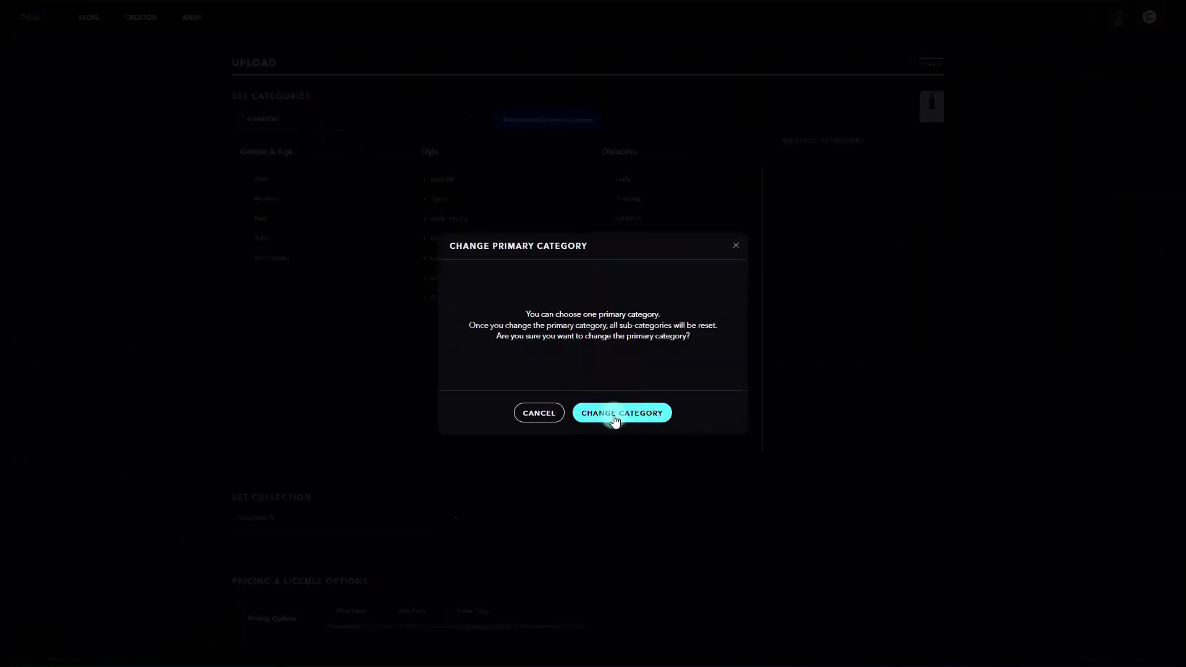
click(614, 415)
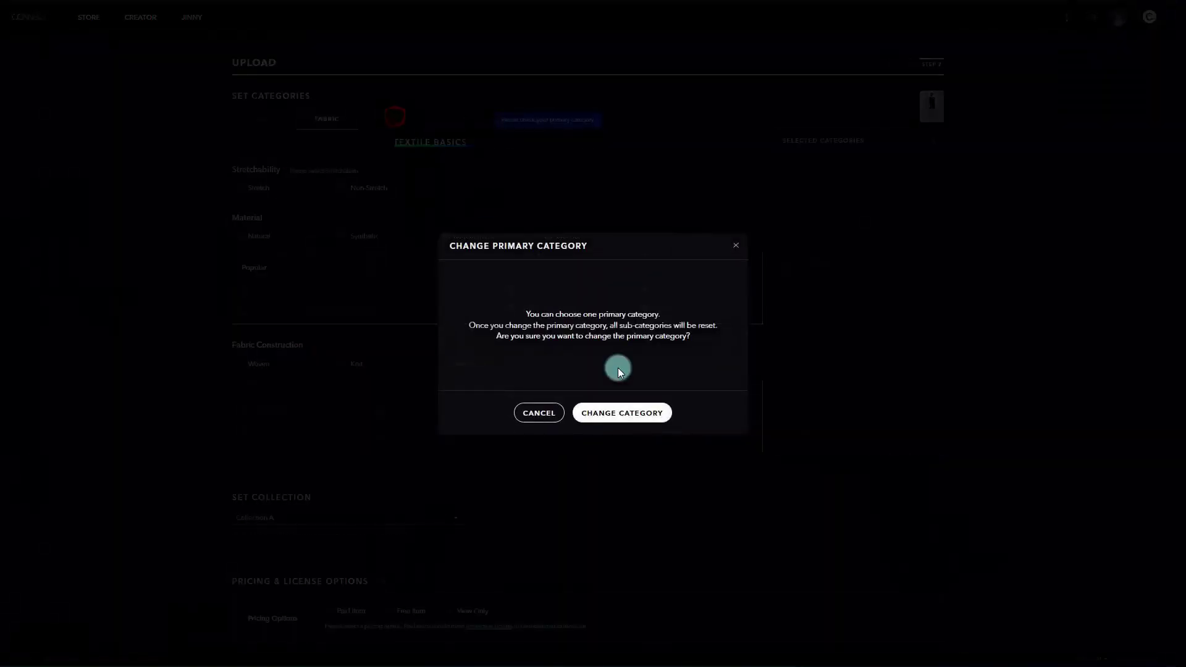
click(631, 411)
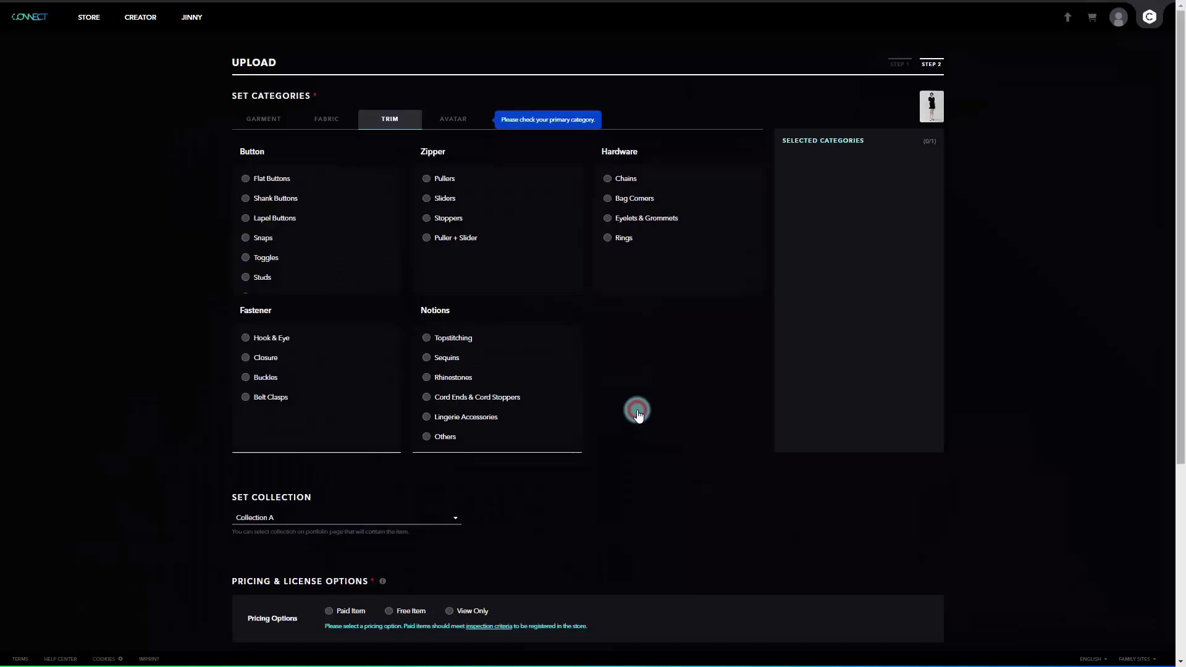
click(458, 127)
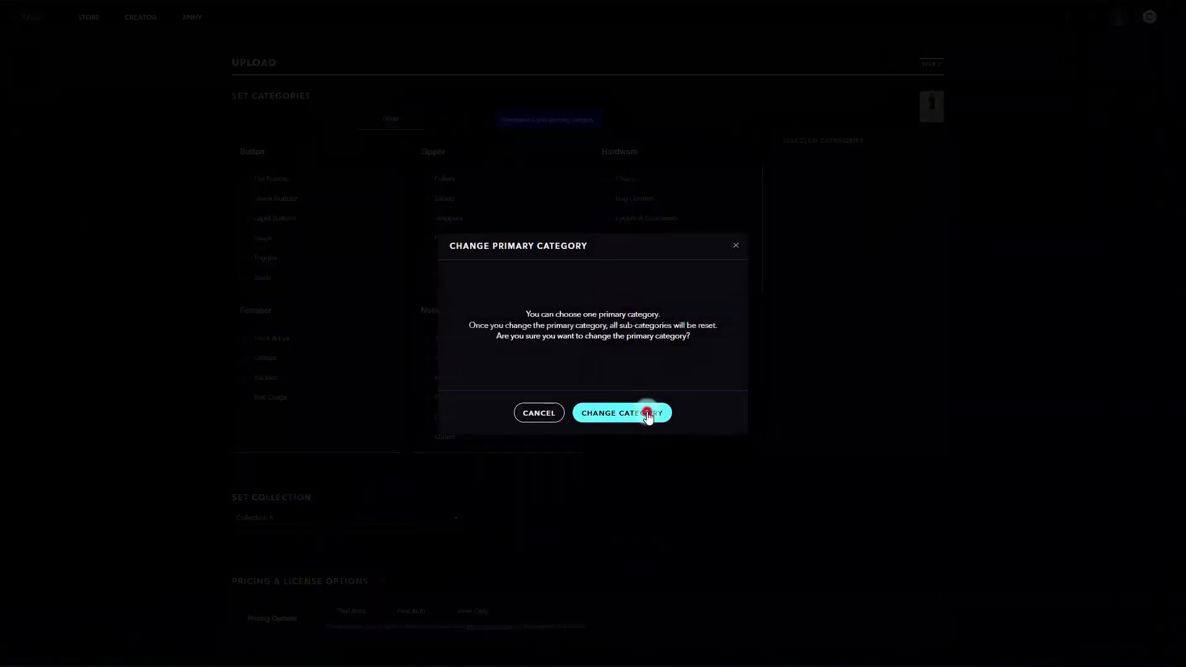
click(647, 414)
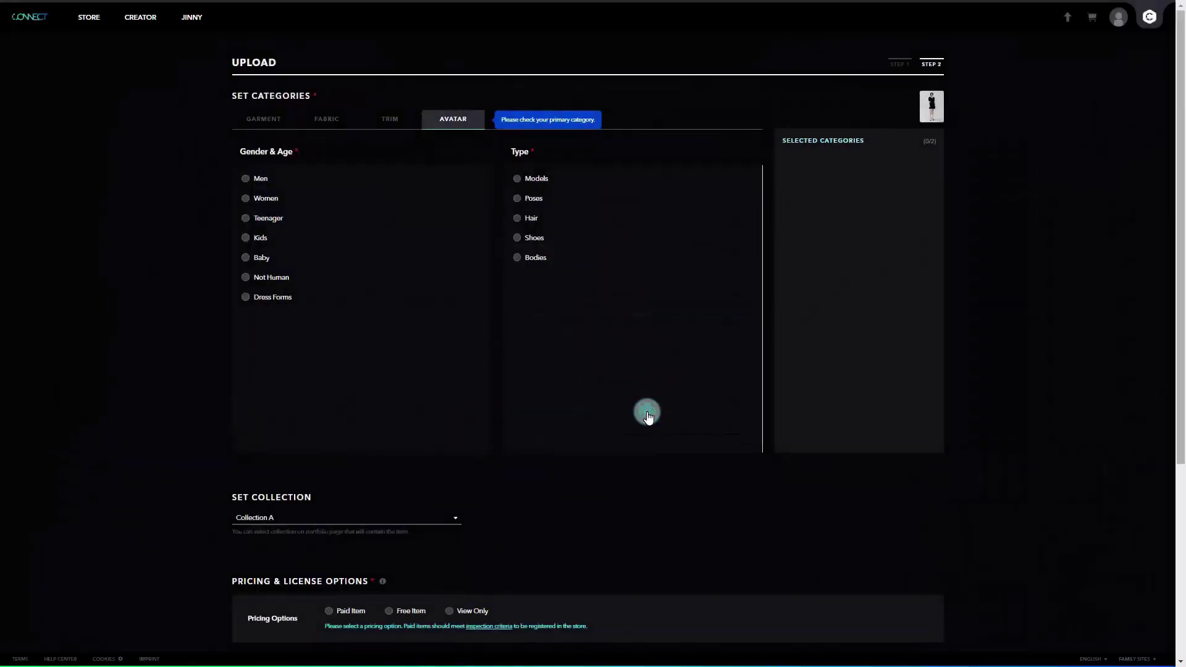
click(269, 121)
click(638, 417)
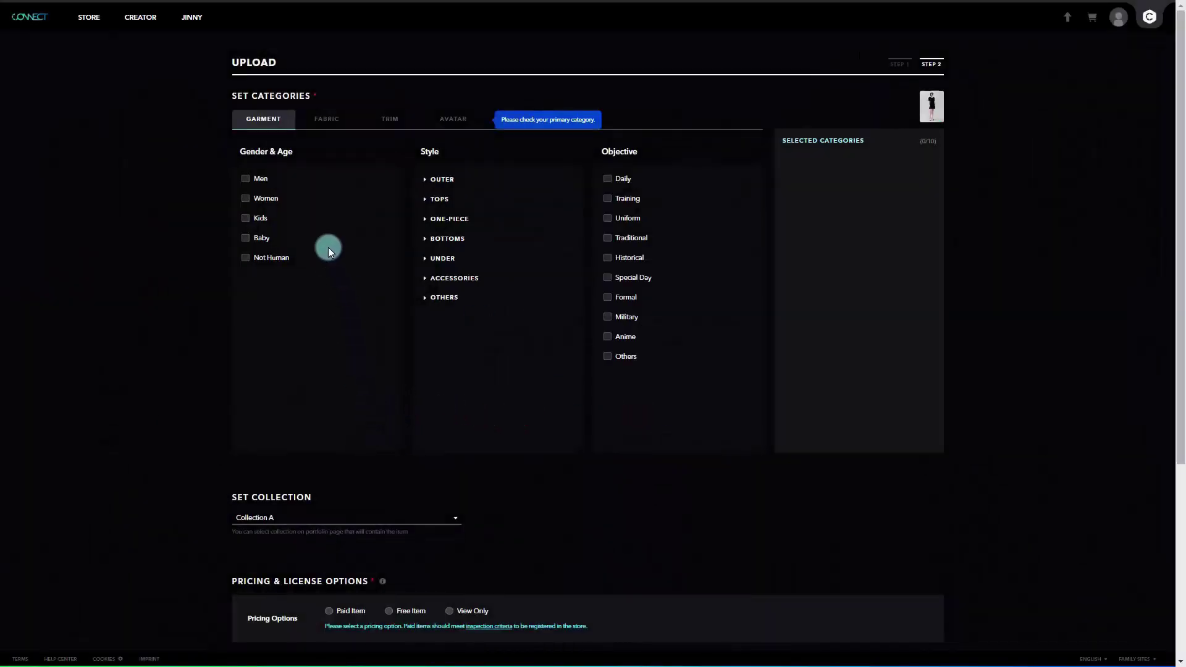
- Tick the Women, One-piece > Dress, Daily and Special Day categories
click(271, 199)
click(446, 219)
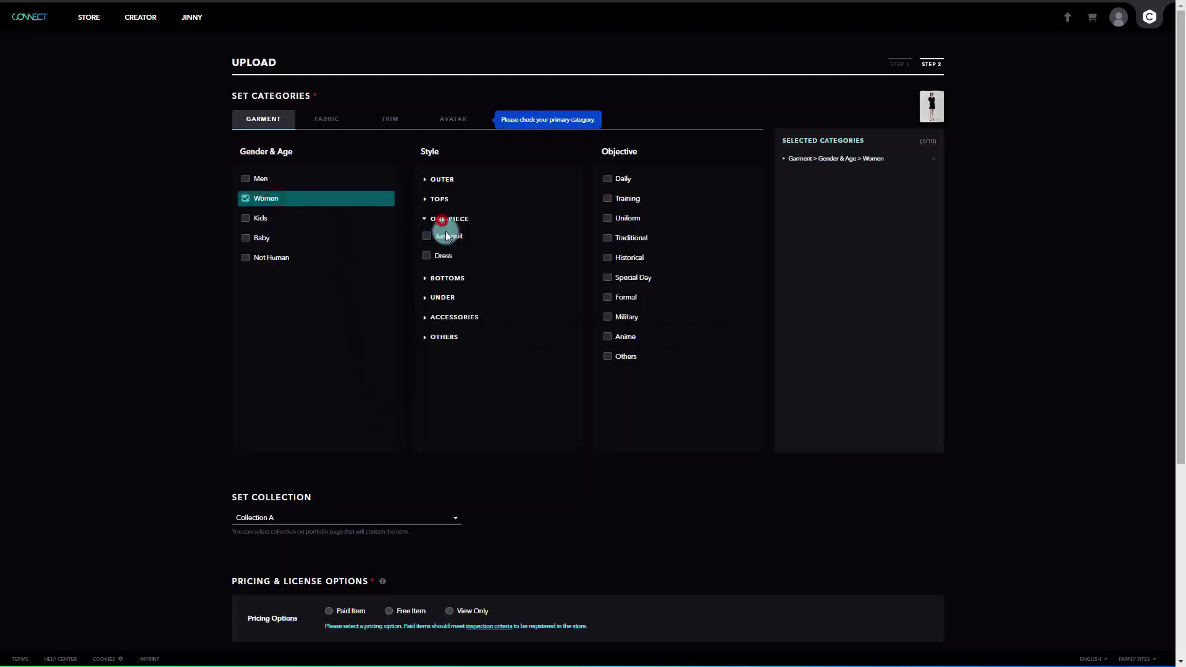
click(448, 256)
click(620, 180)
click(640, 279)
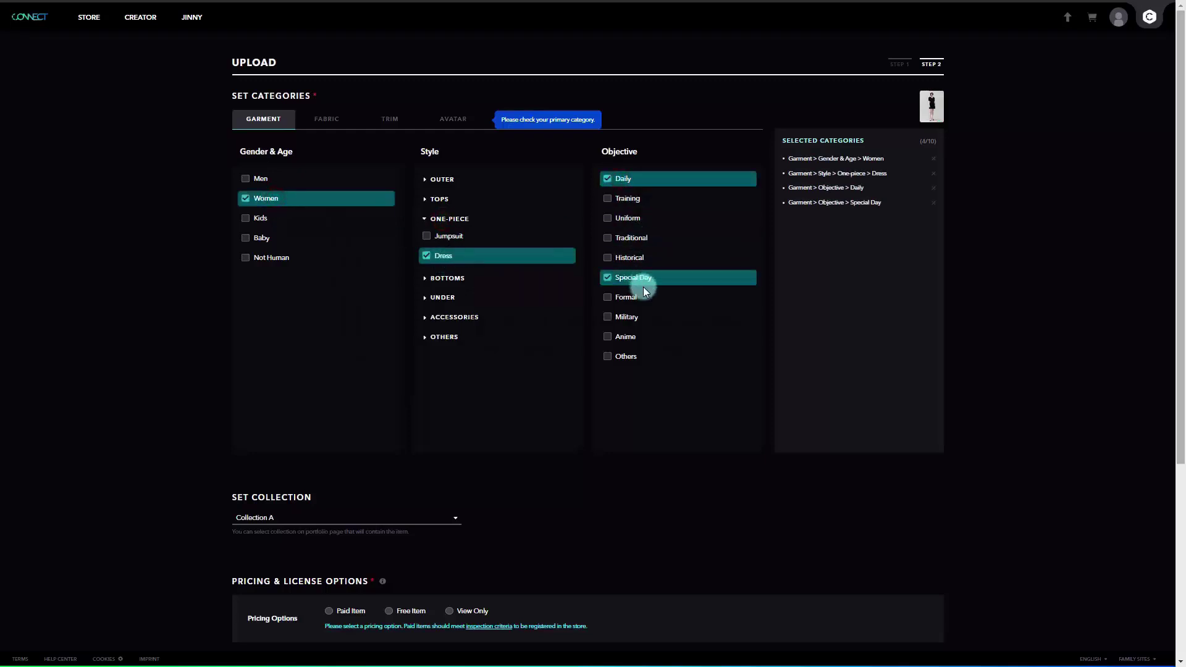
scroll(694, 473, down, 4)
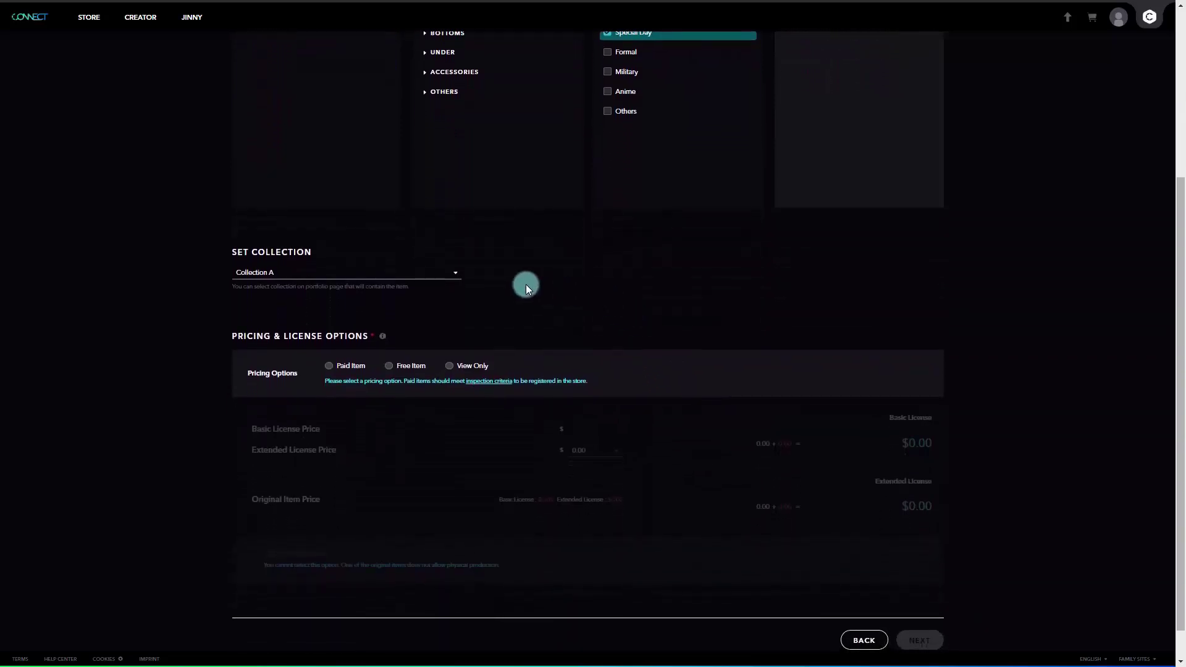
click(451, 274)
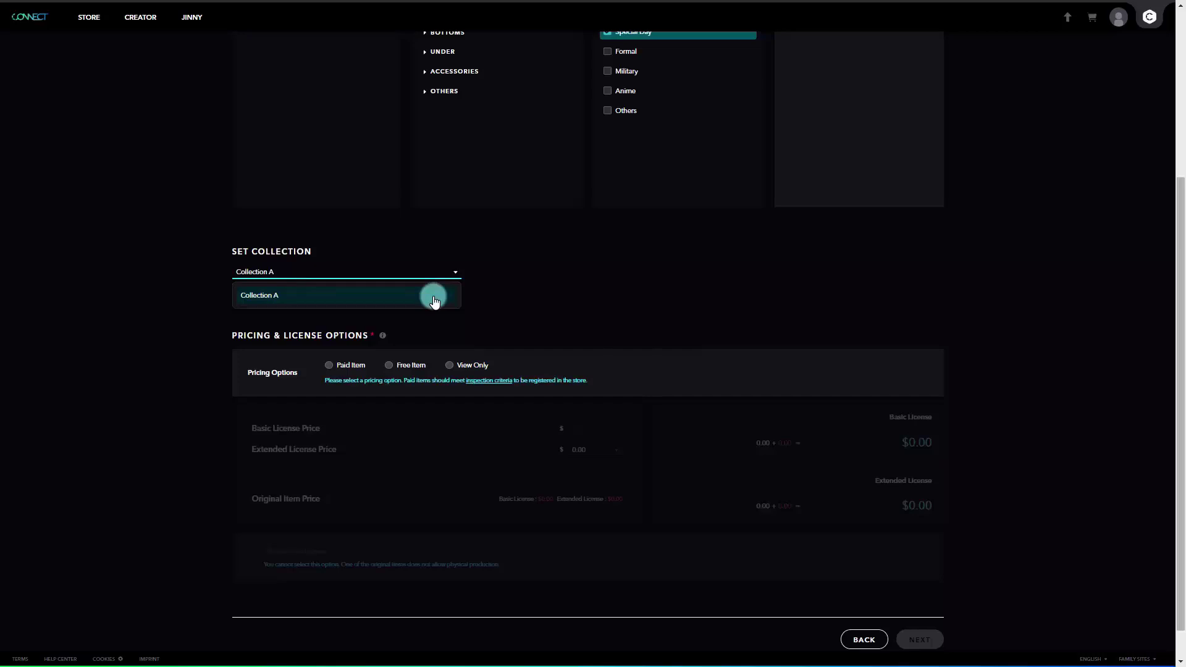
click(435, 298)
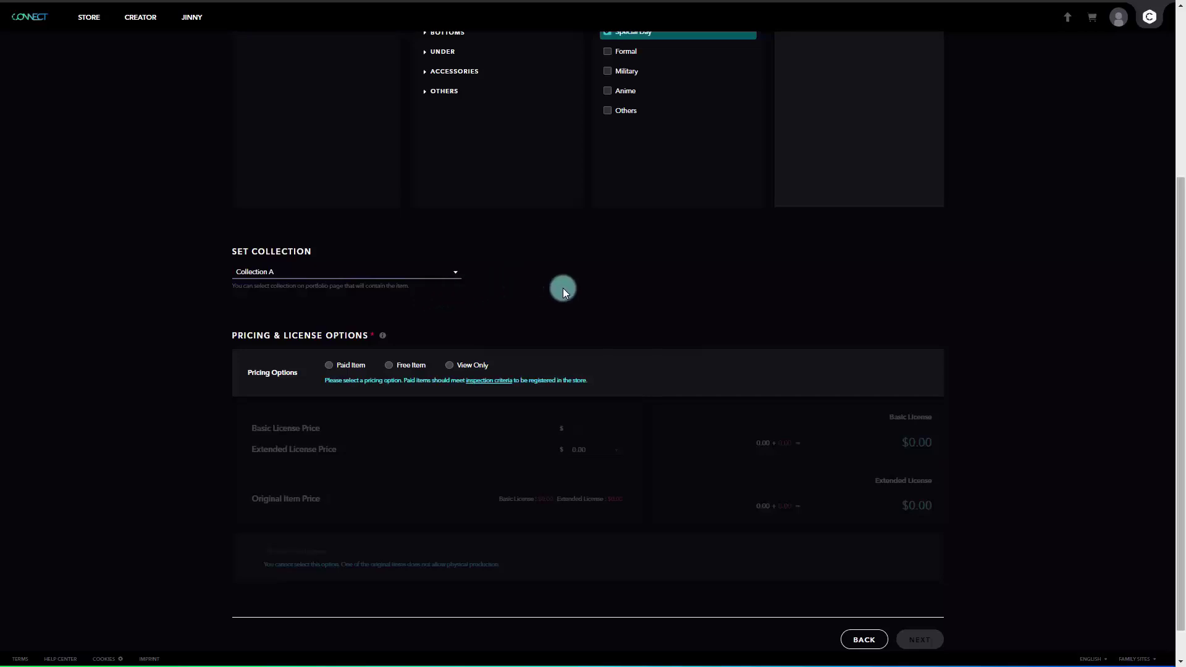
scroll(562, 288, down, 1)
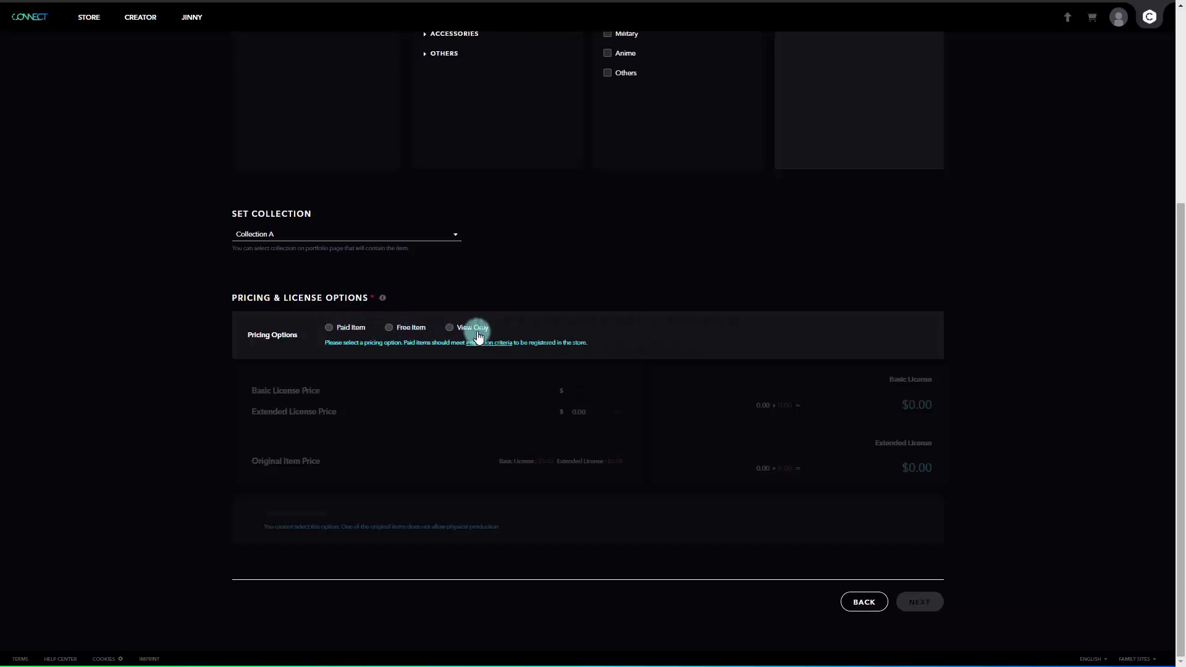
- Try Paid Item with Extended license at 8.00 and Basic license at 10.00
click(346, 327)
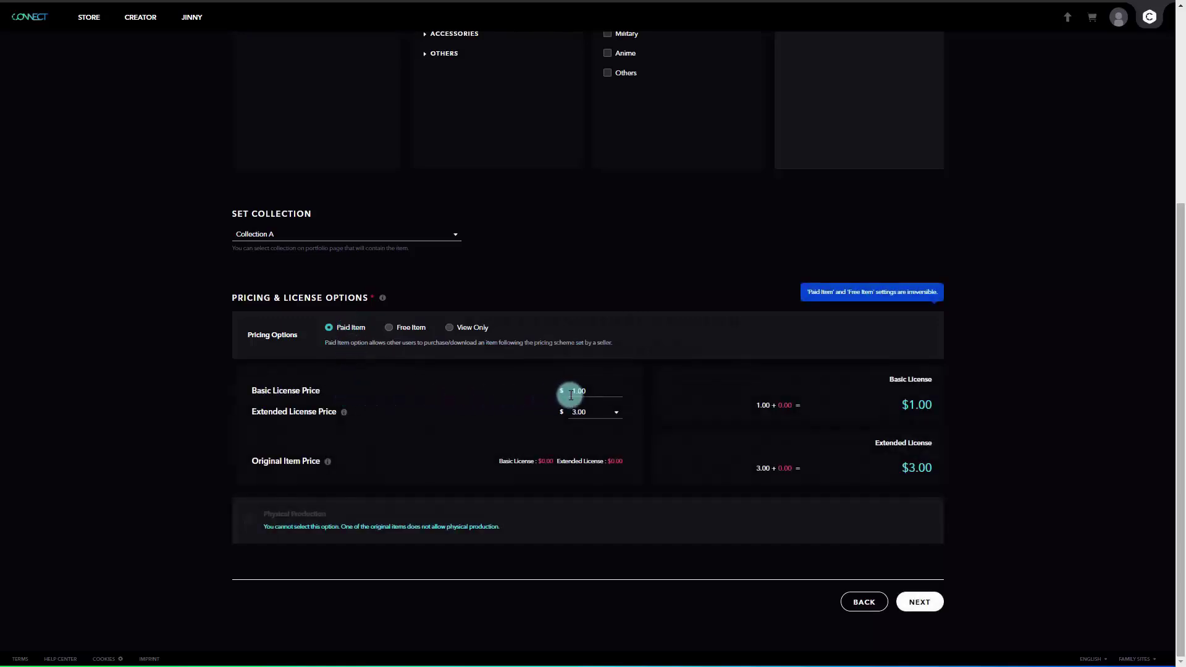
click(603, 398)
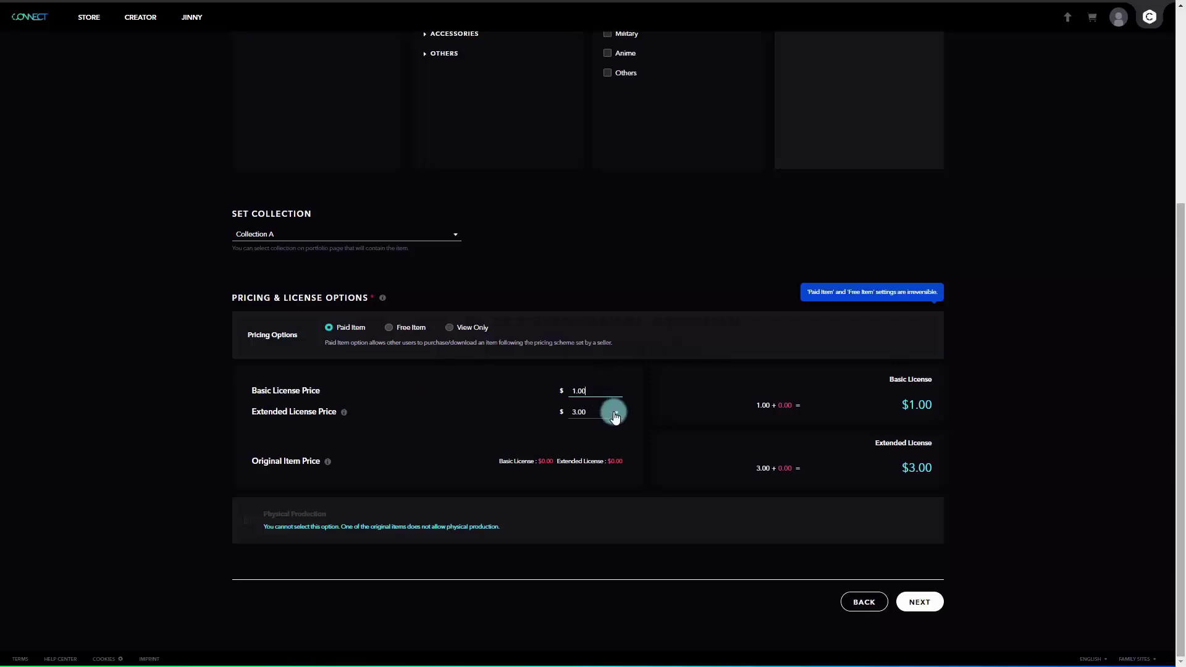
click(615, 414)
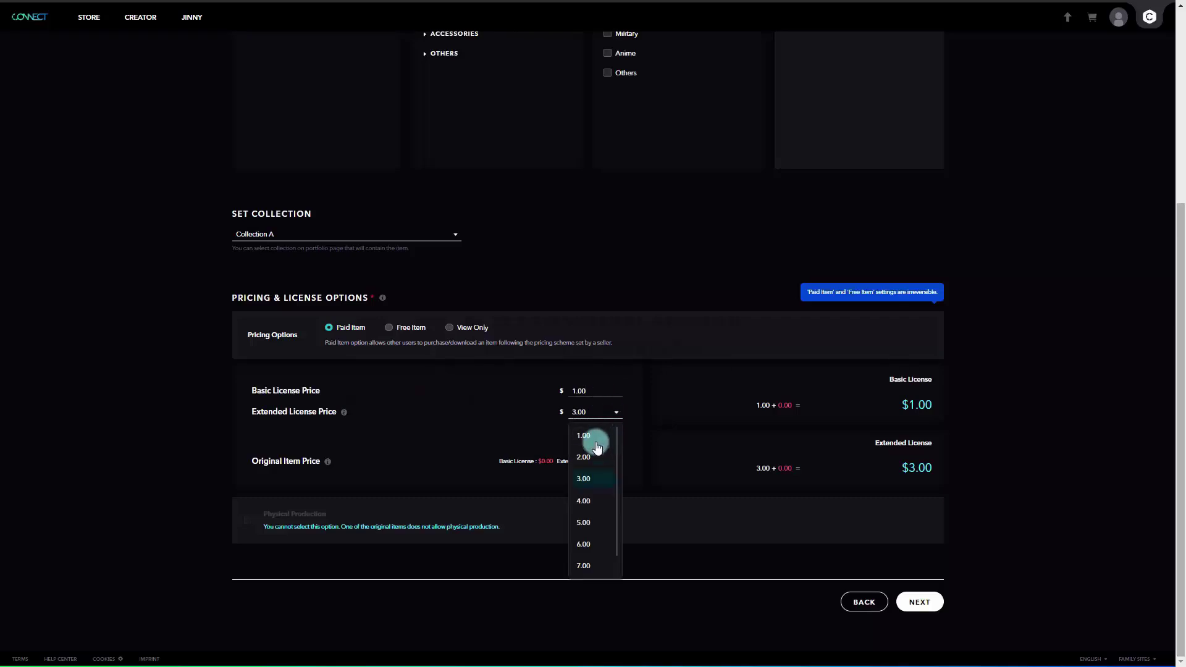
scroll(587, 544, down, 1)
click(584, 560)
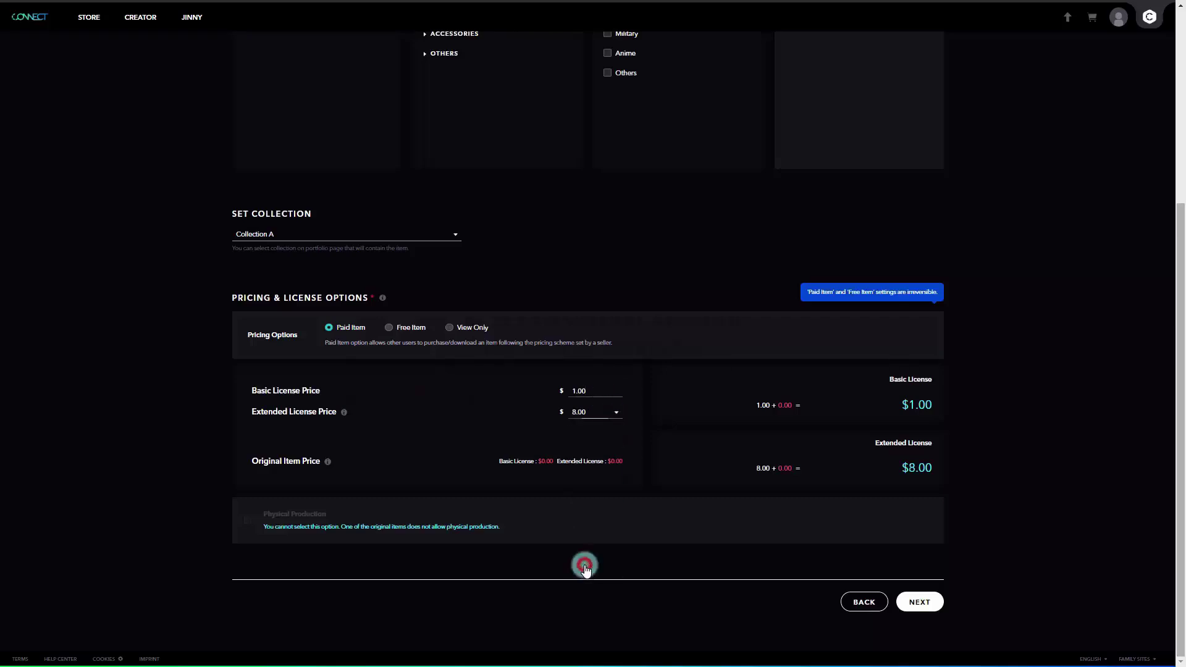
click(591, 390)
drag(592, 389, 569, 389)
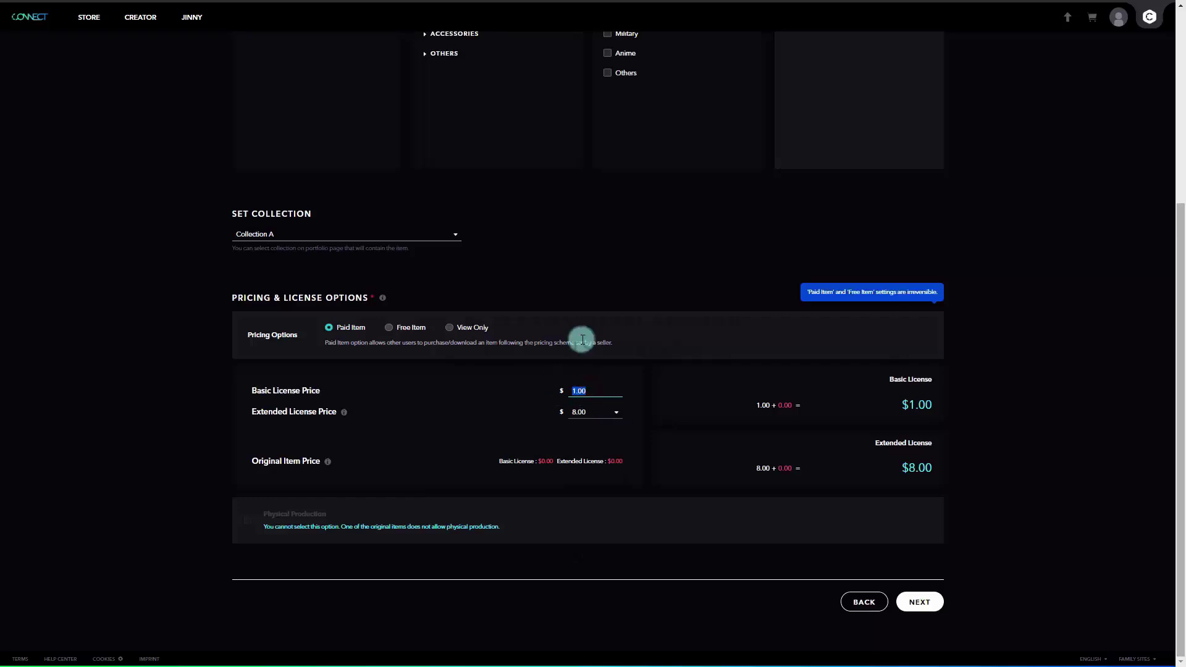
text(10)
click(638, 393)
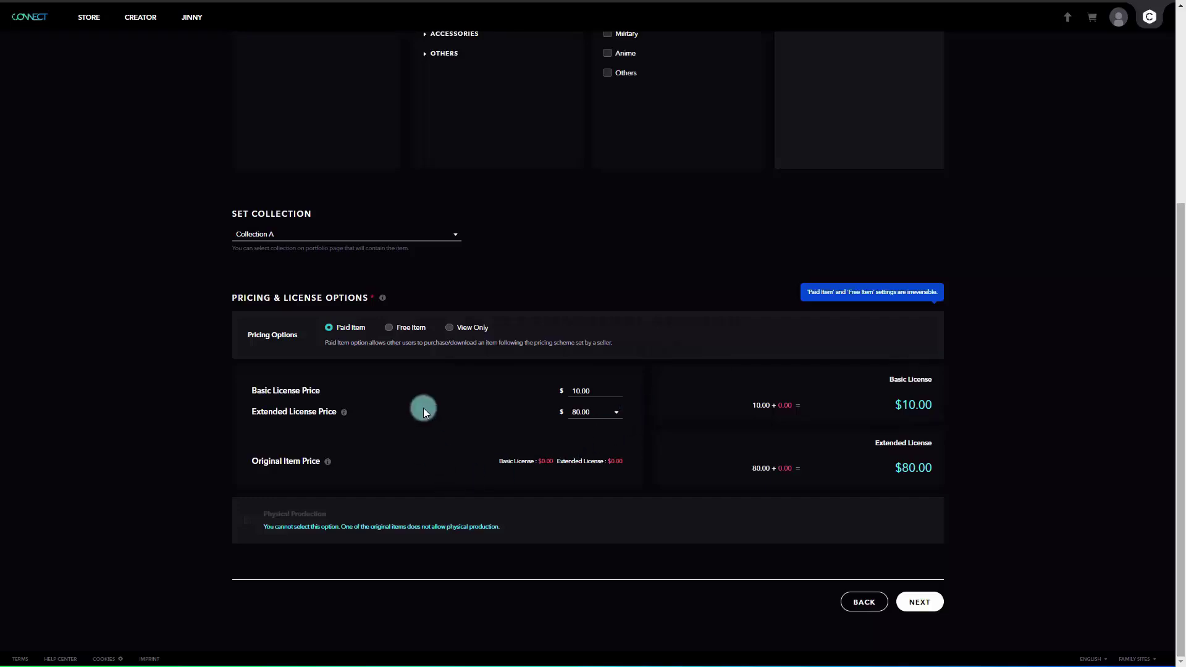
- Switch the pricing option to Free Item
click(389, 328)
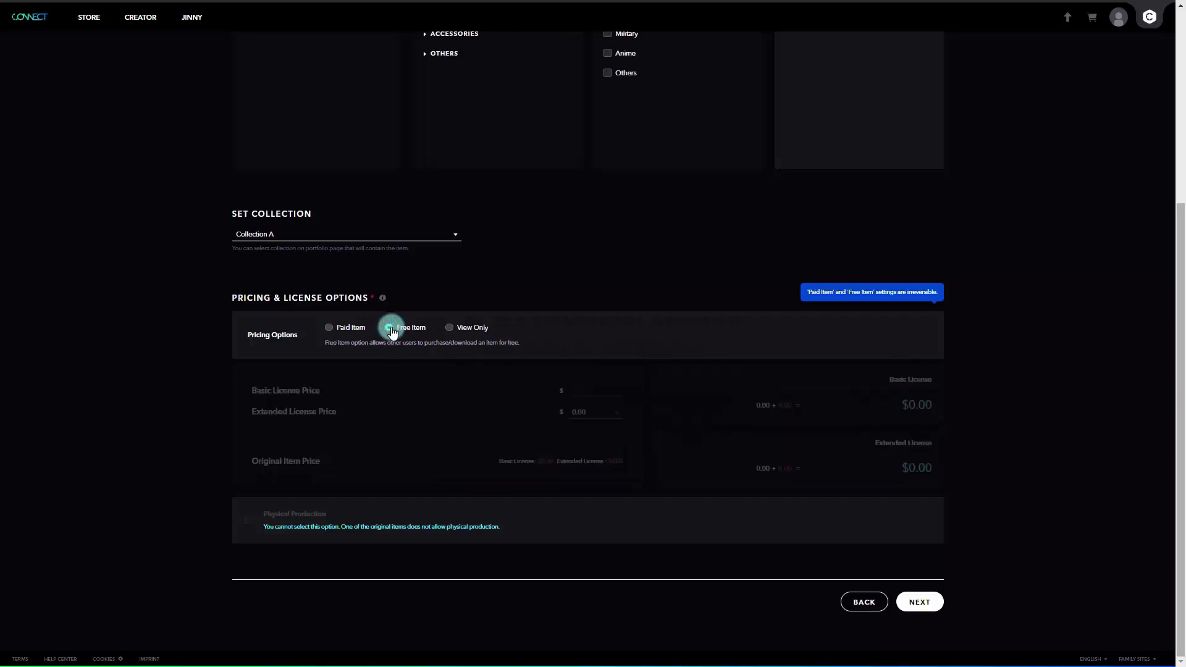
click(328, 328)
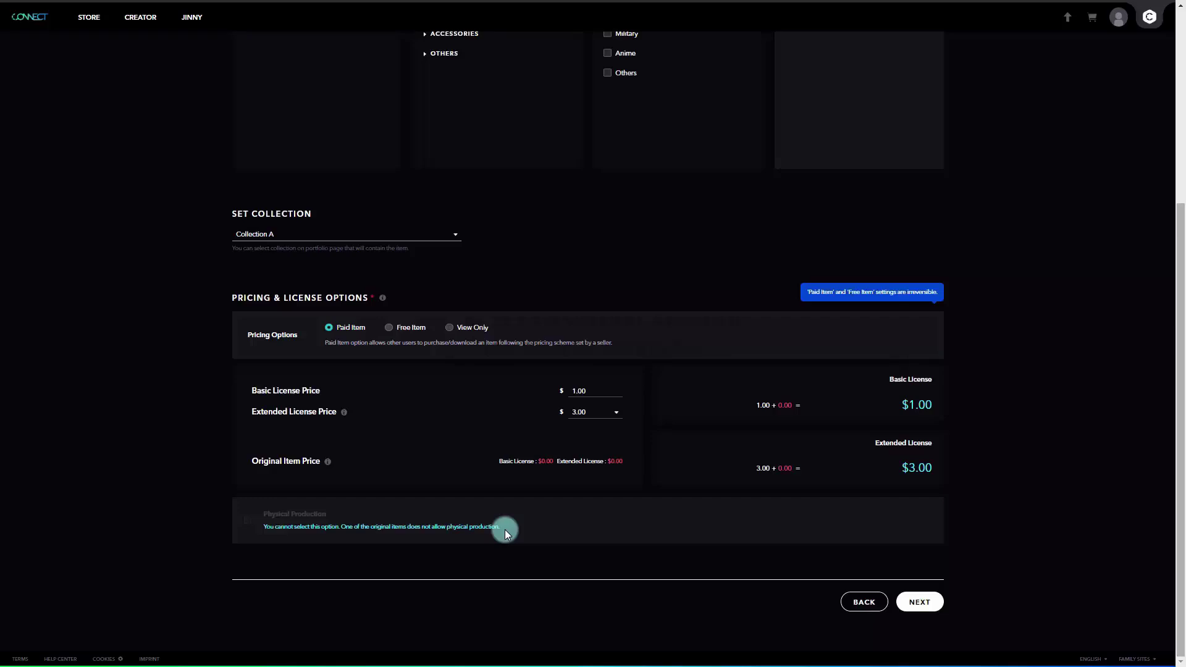
click(388, 328)
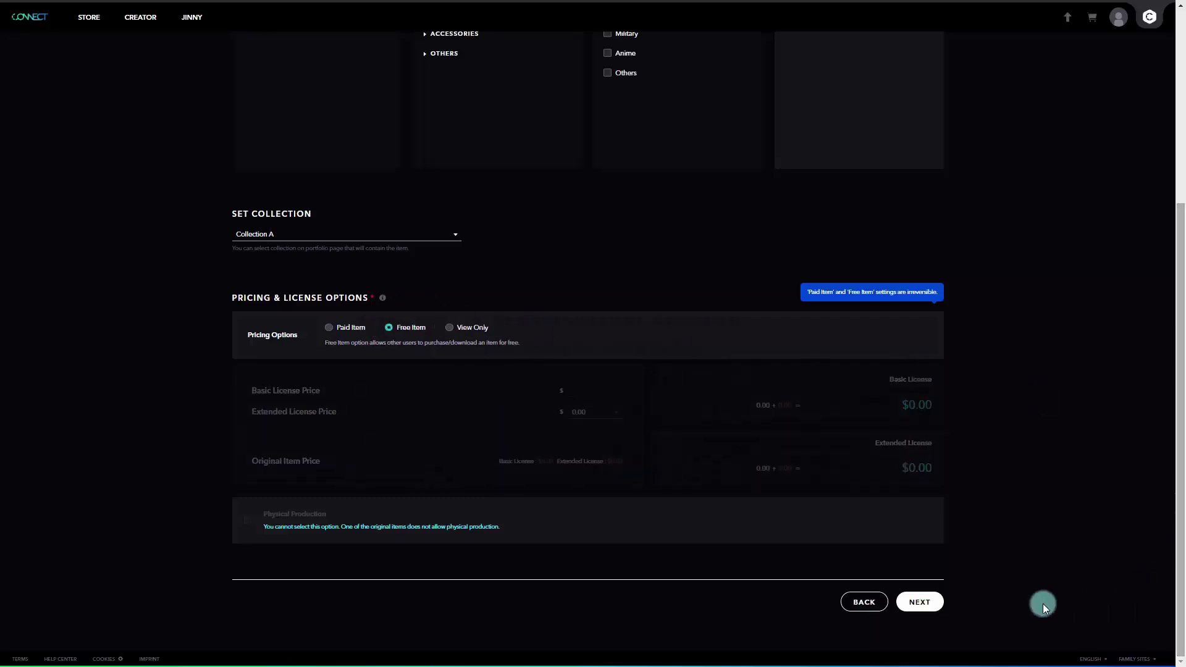
- Continue to the draft preview and check the second and third images and the 3D view
click(920, 603)
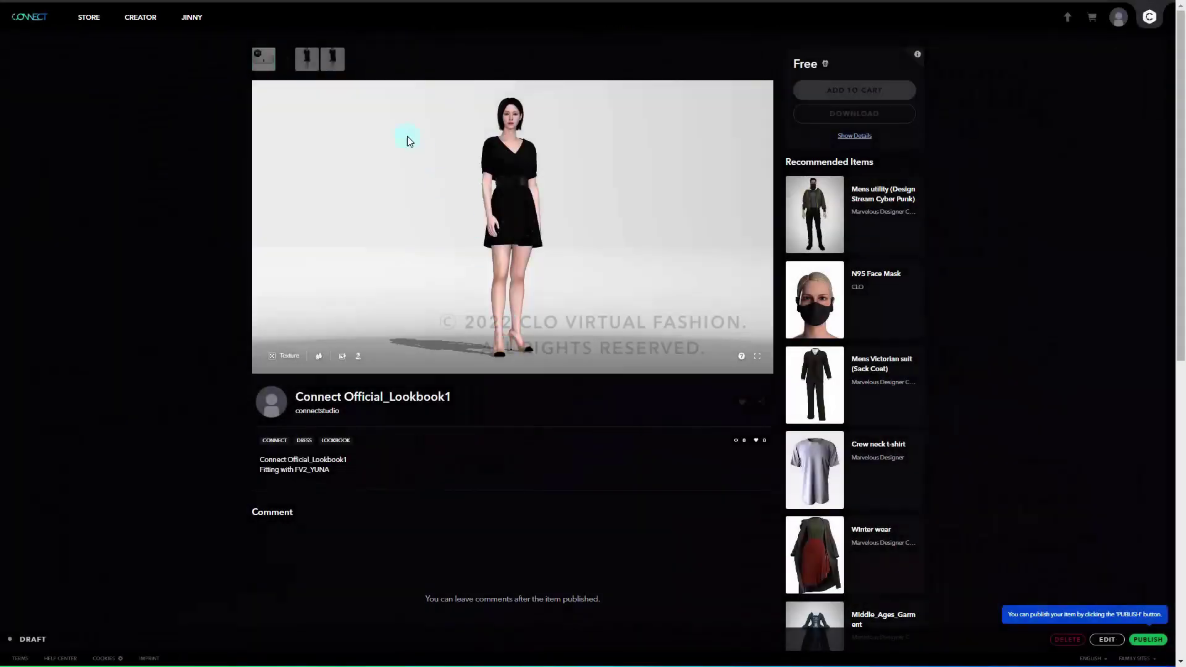
click(306, 60)
click(324, 66)
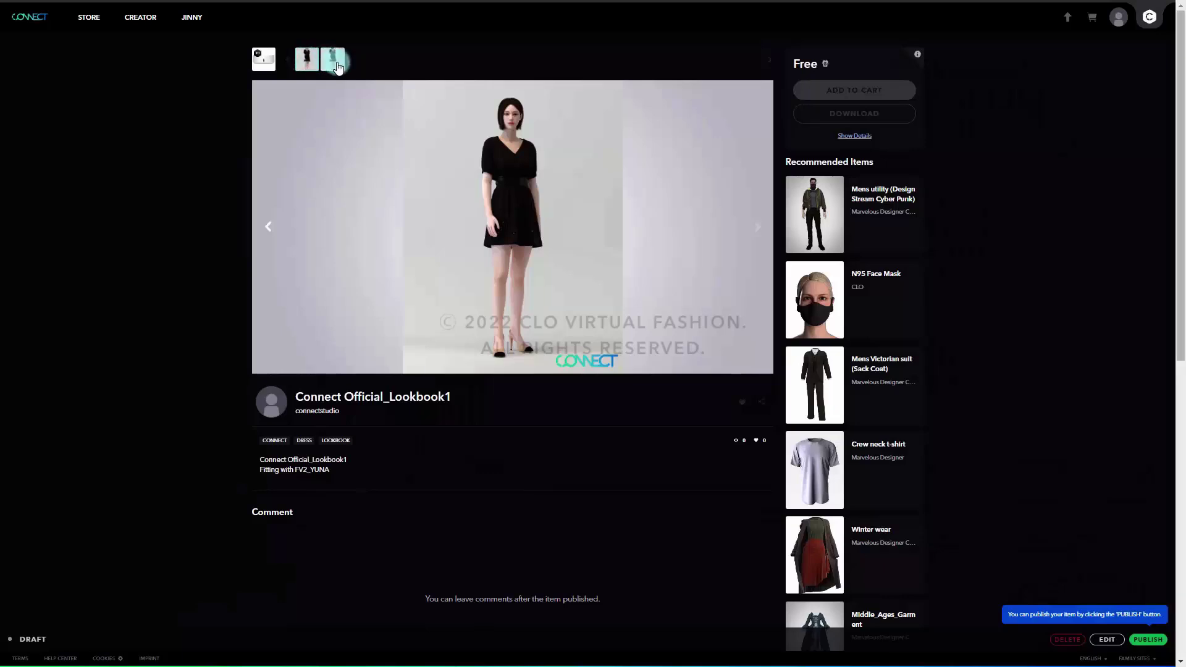
click(266, 62)
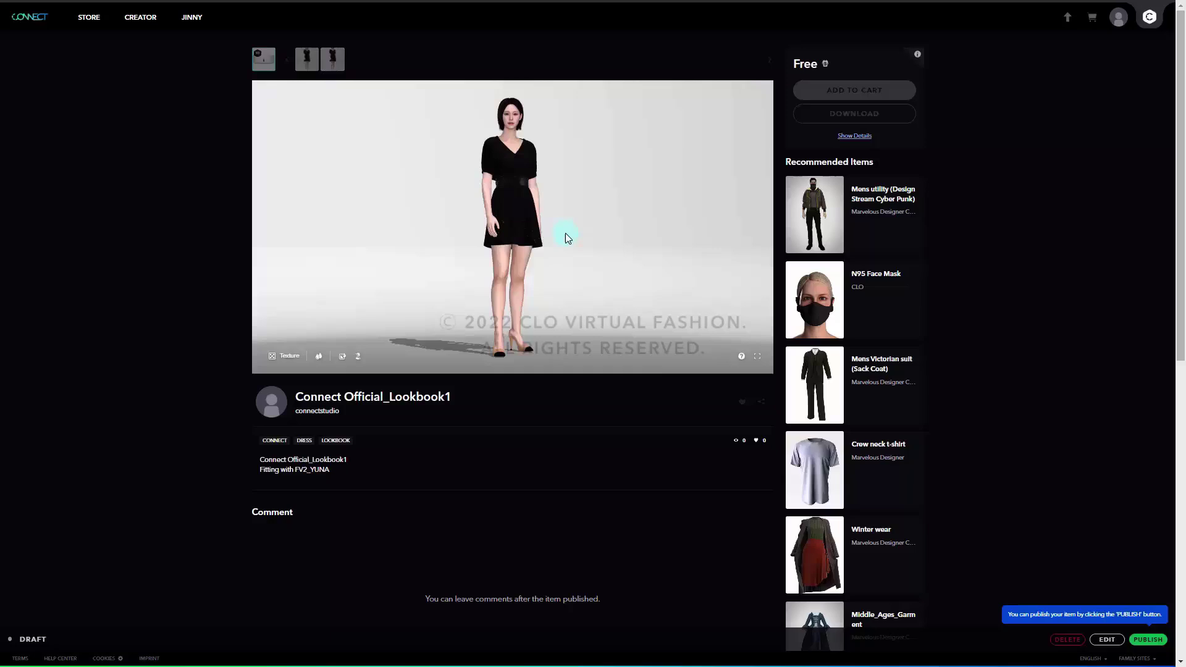
click(879, 542)
click(1149, 643)
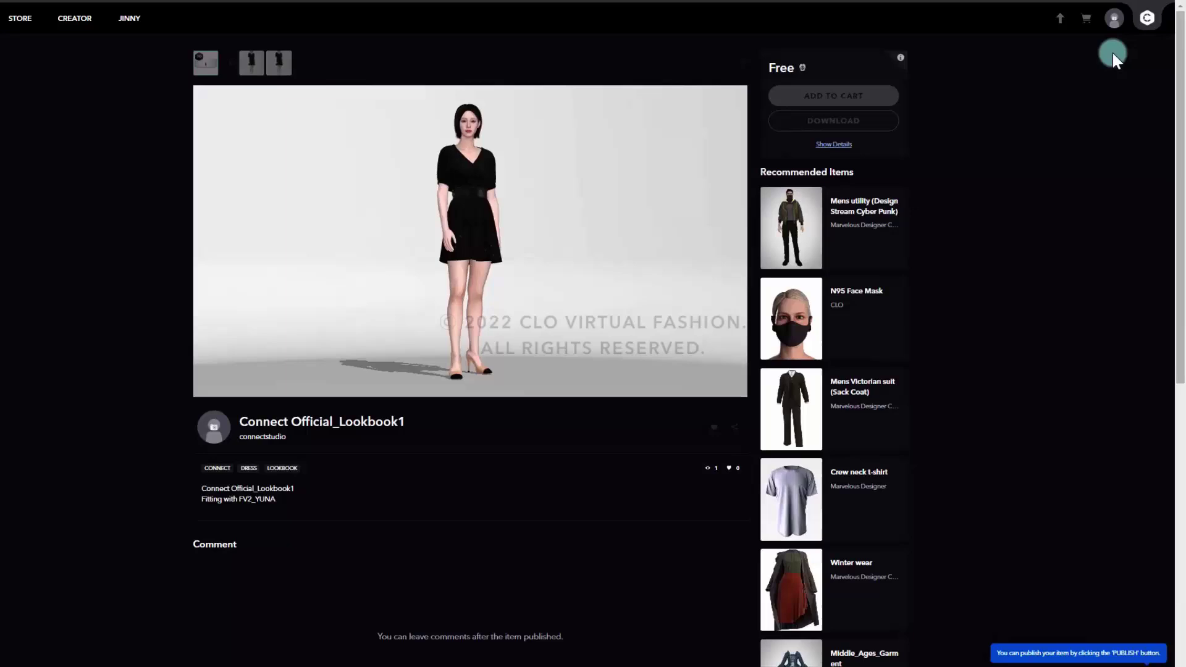
- Return to My Portfolio through the profile avatar's account menu
click(1115, 20)
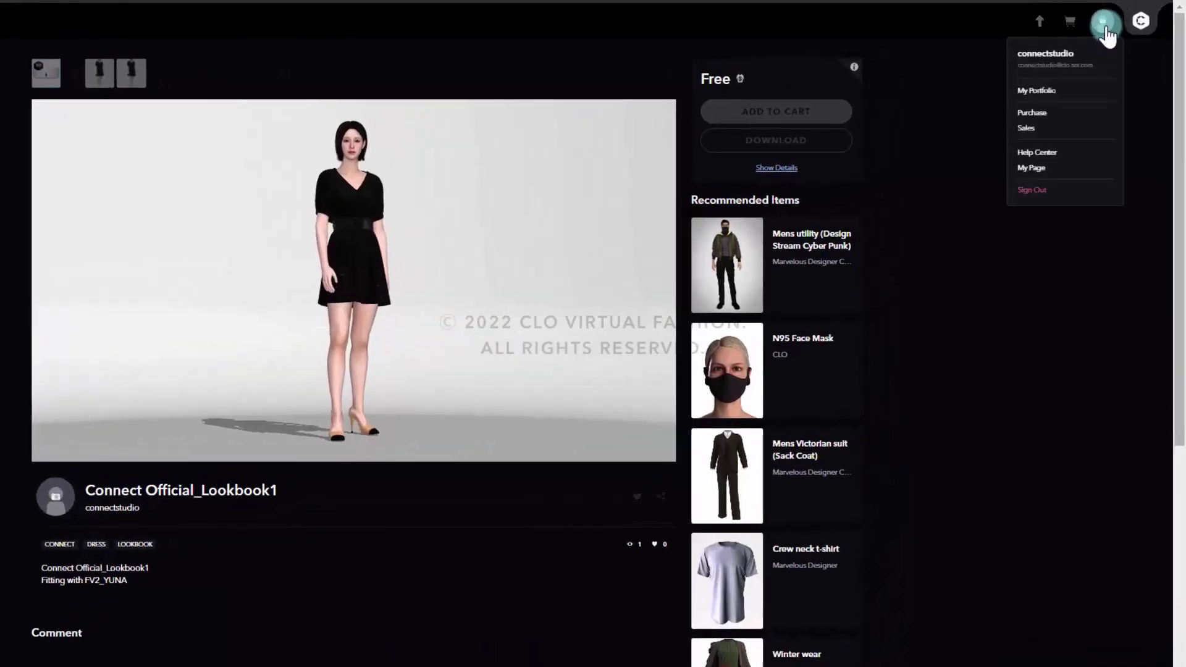
click(1046, 92)
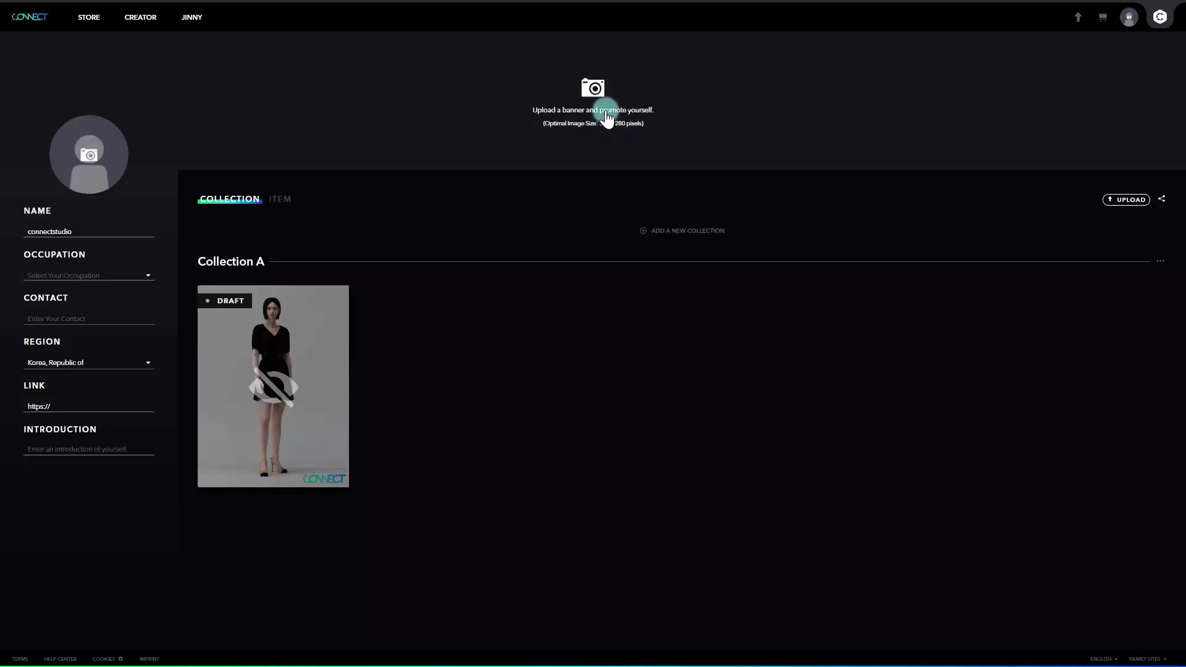
- Use the banner example image as the portfolio banner and the profile example image as the profile picture
click(608, 91)
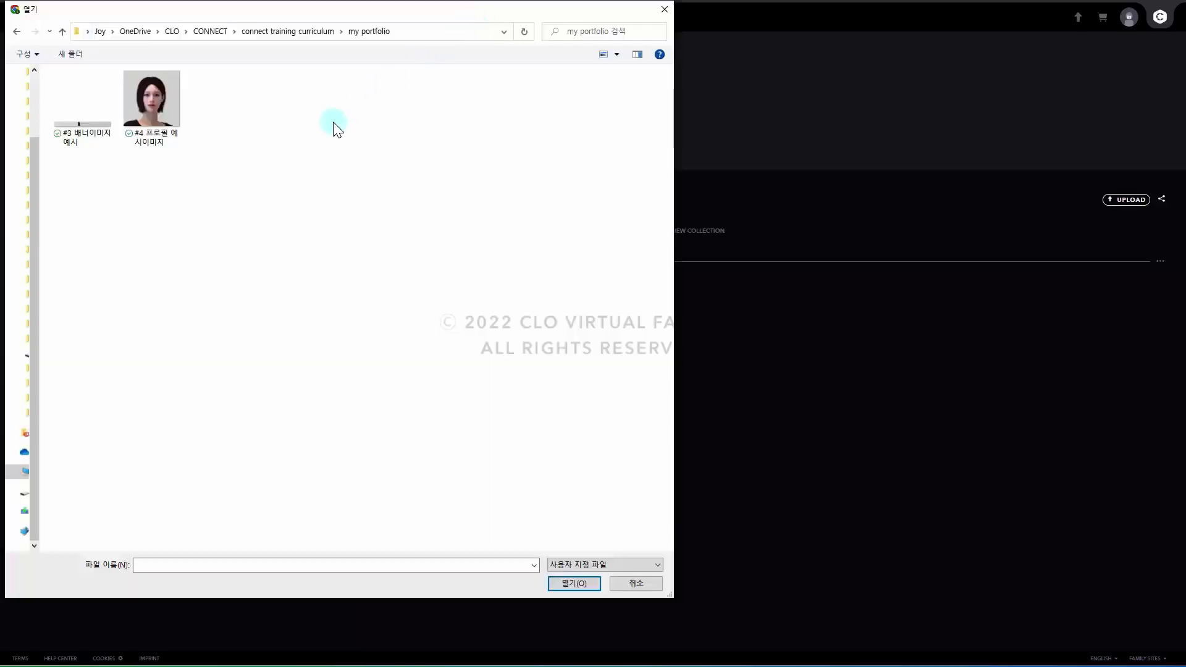
double_click(84, 127)
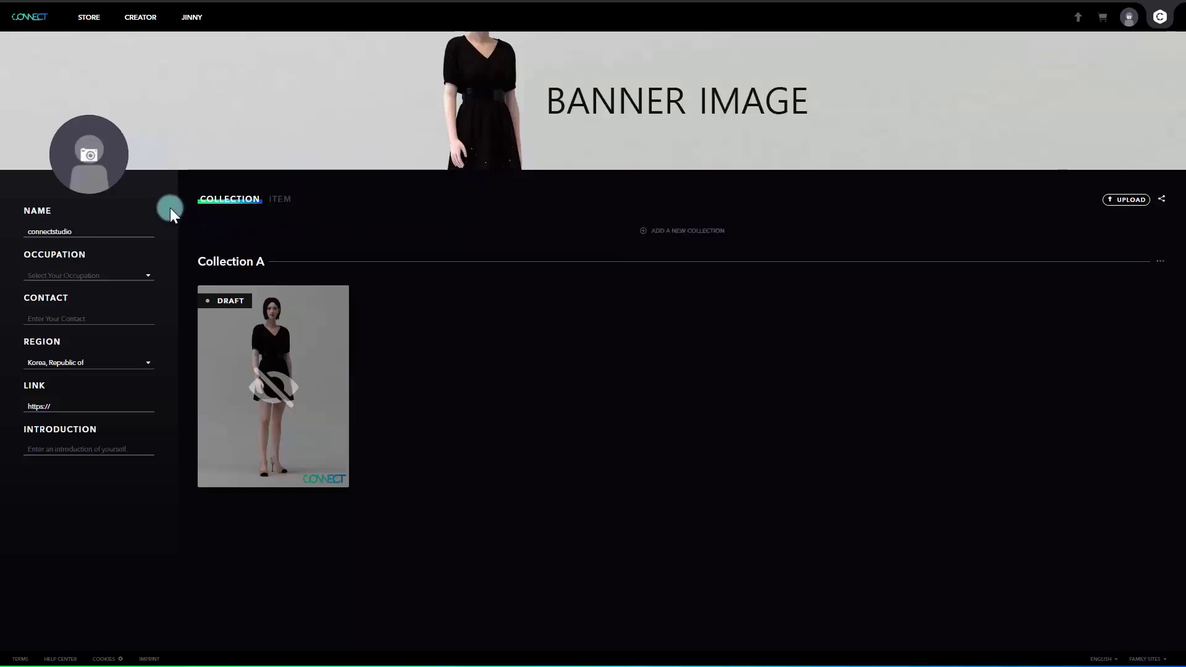
click(117, 165)
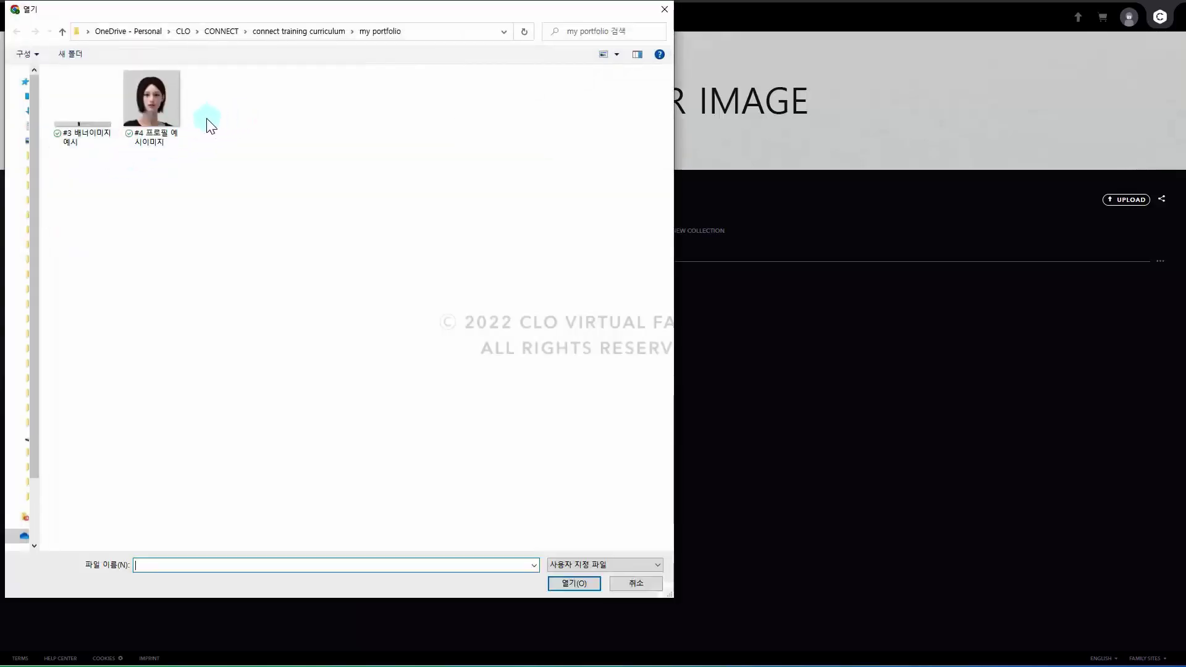
click(163, 112)
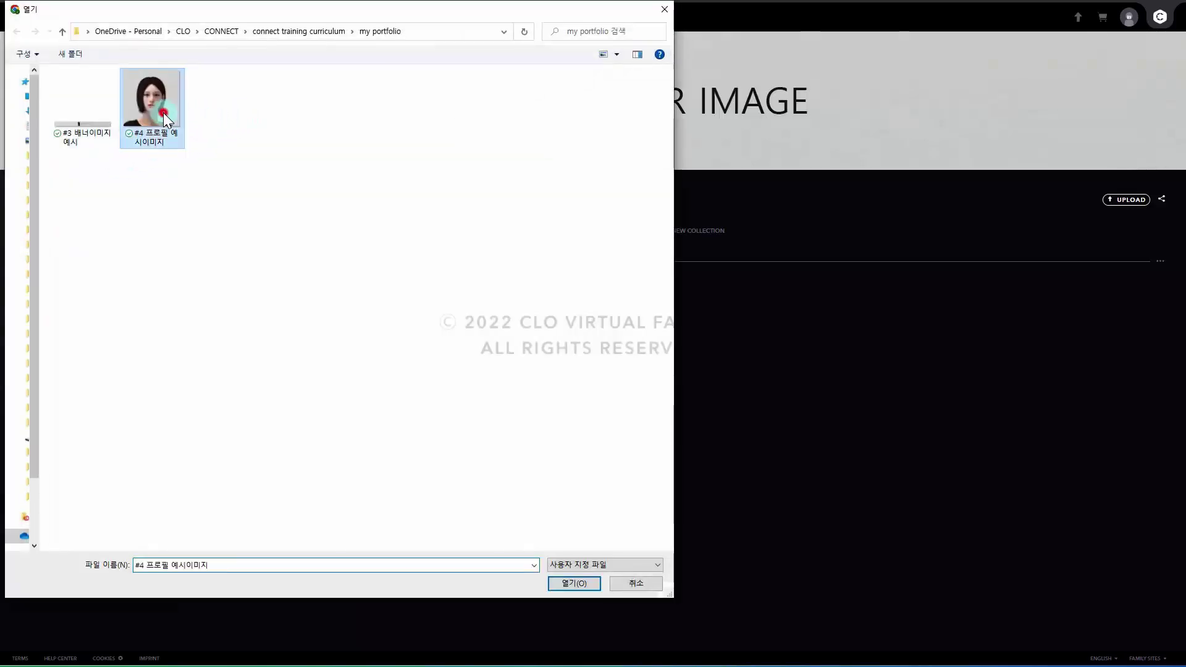
double_click(164, 112)
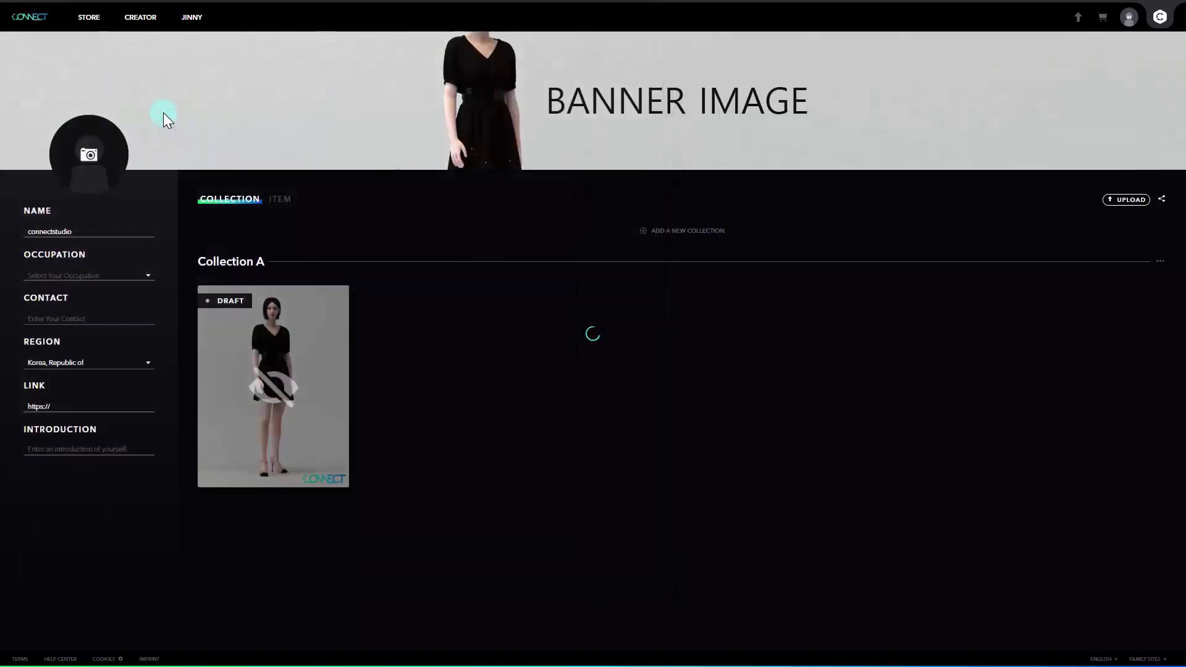
- Set the creator occupation to Trainer and Seller
click(122, 232)
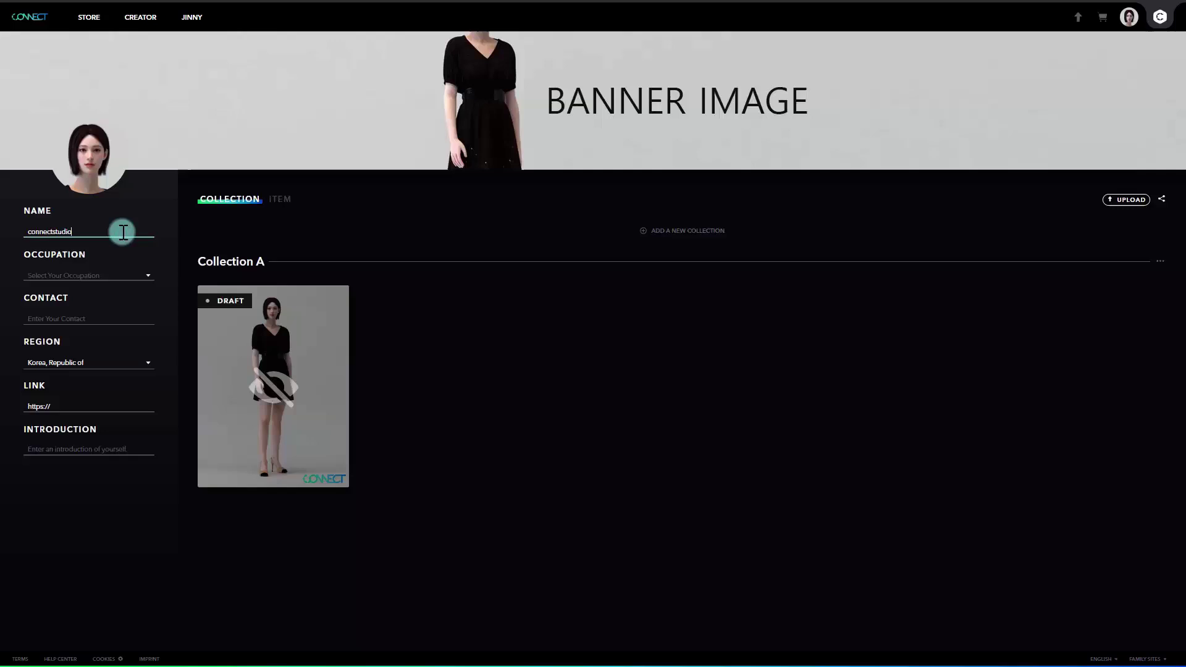
click(131, 277)
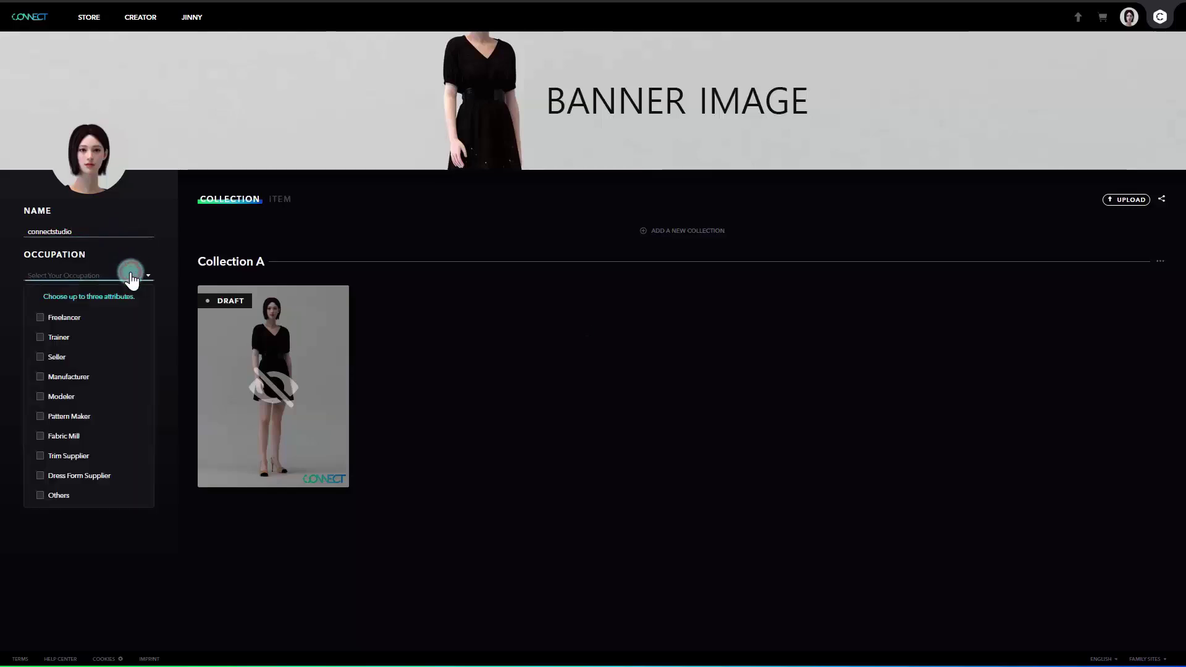
click(64, 340)
click(60, 359)
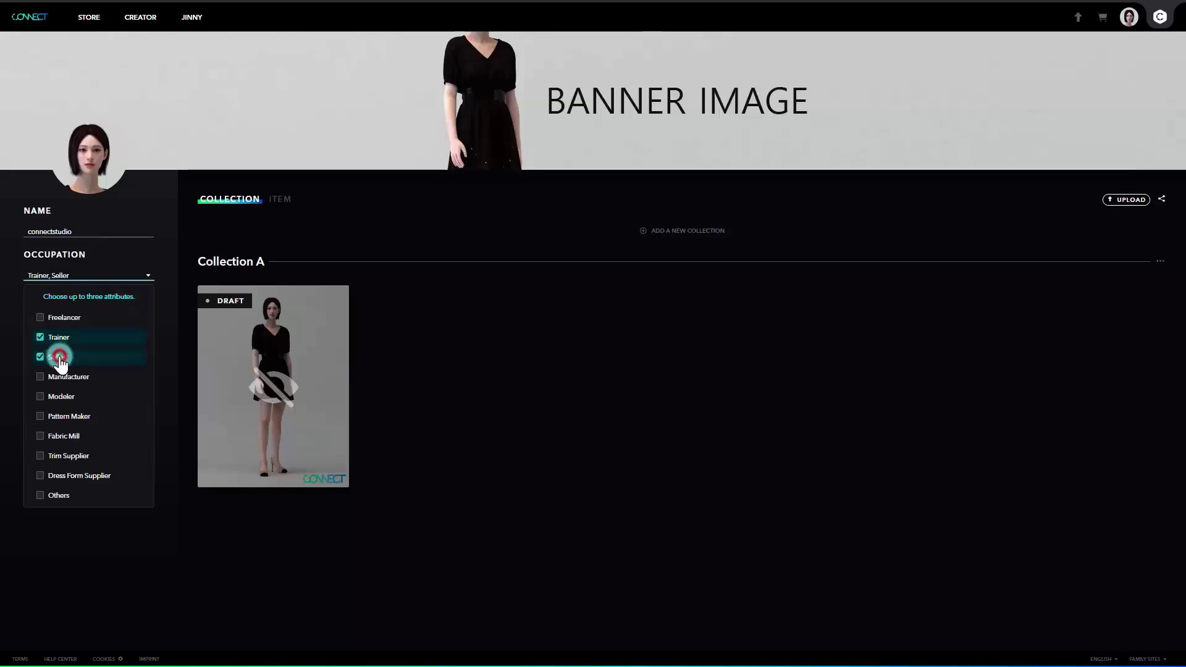
click(167, 321)
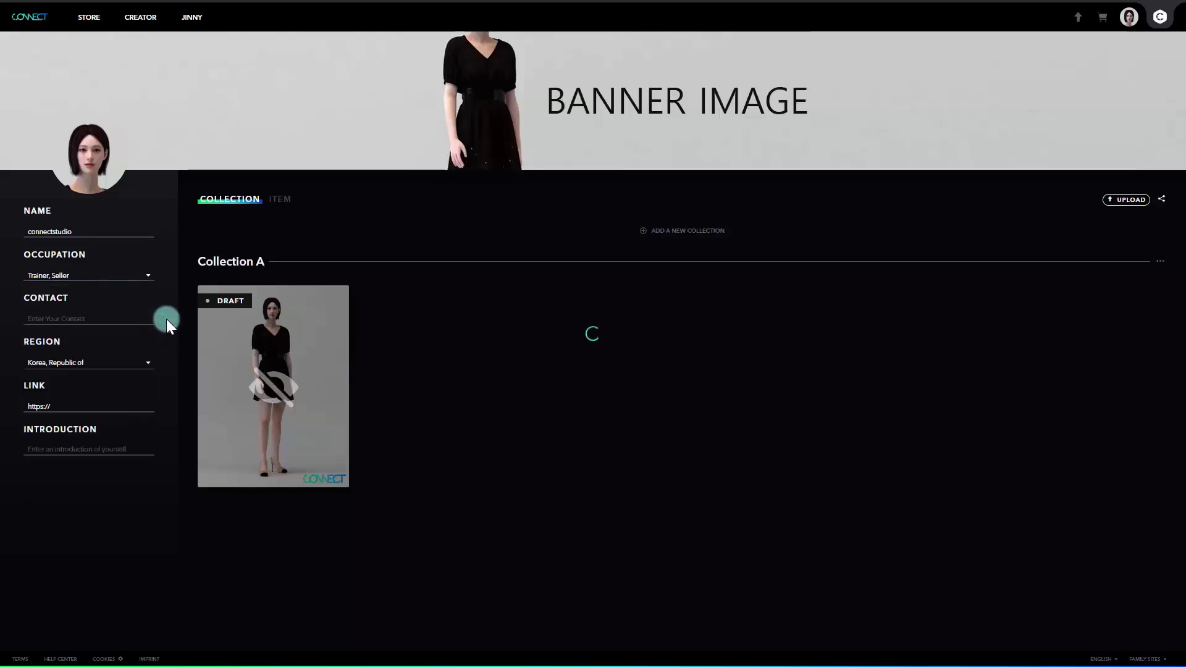
- Enter the contact e-mail address and set the region to Korea, Republic of
click(145, 321)
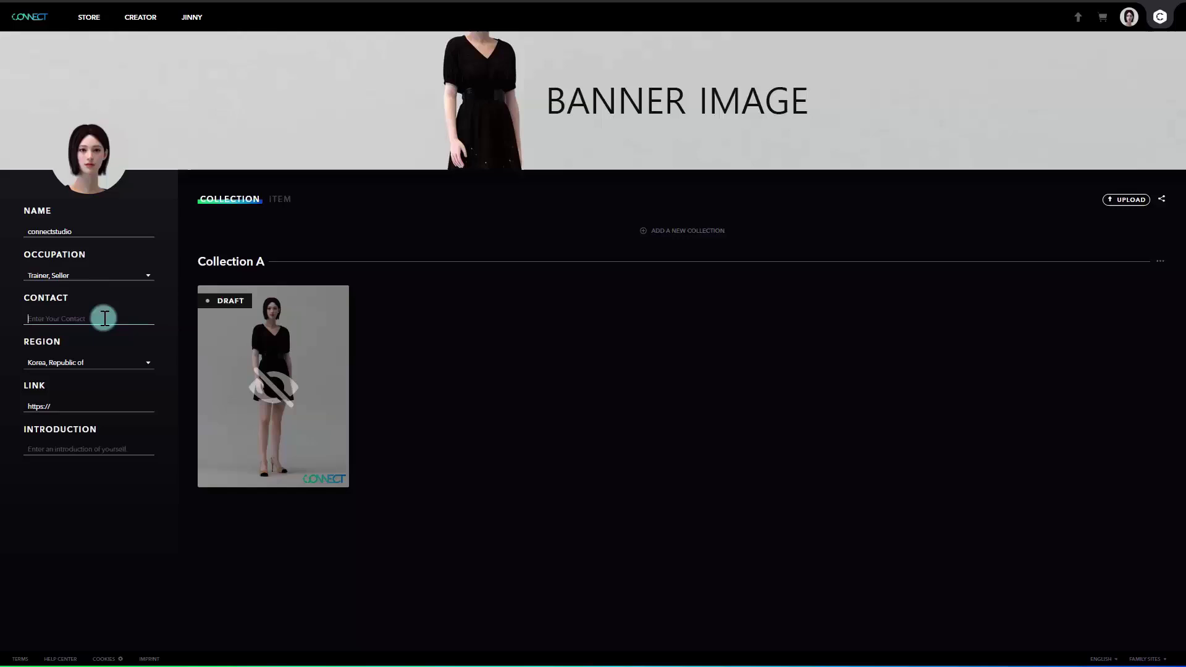
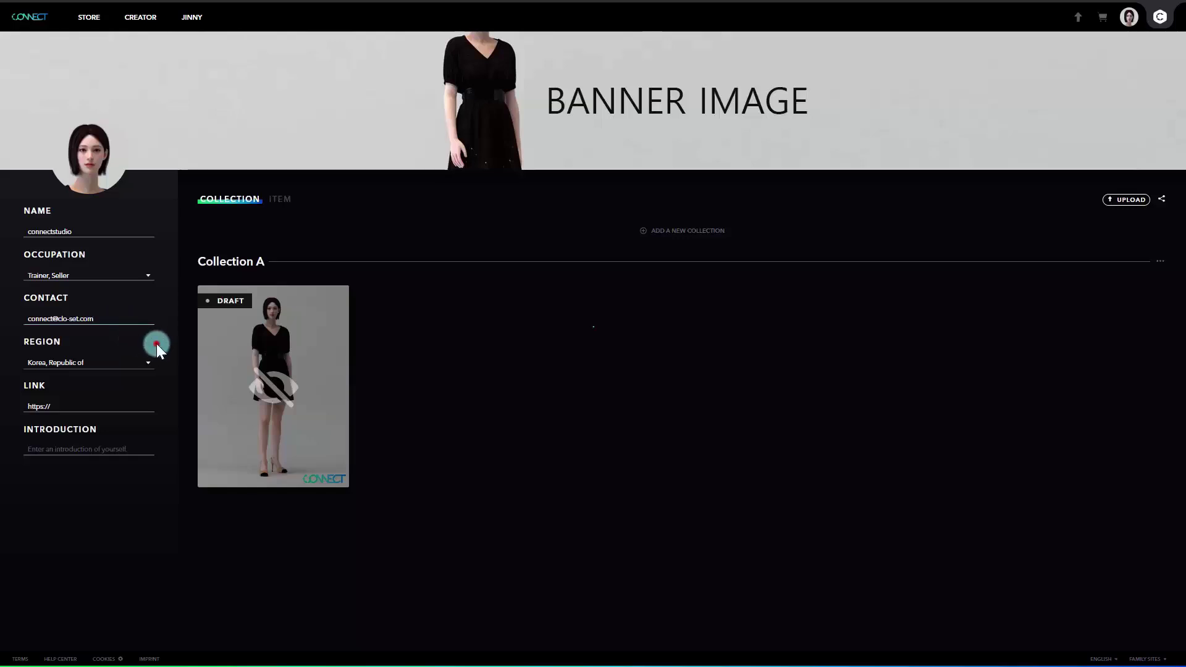
click(155, 344)
click(115, 368)
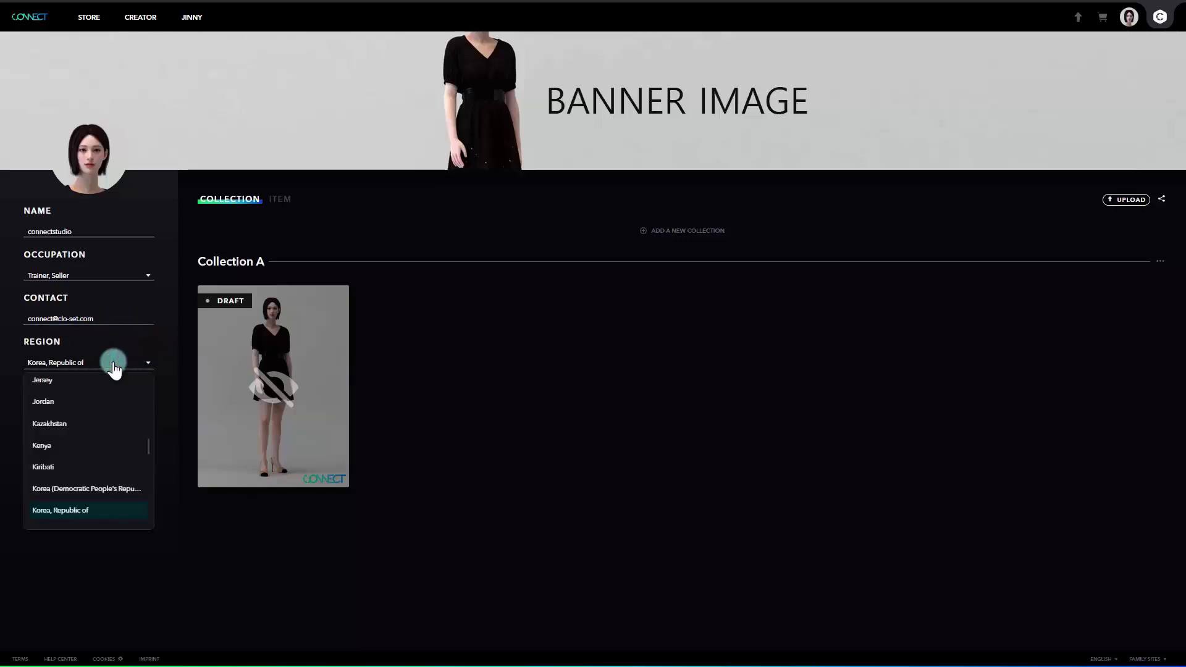
text(kor)
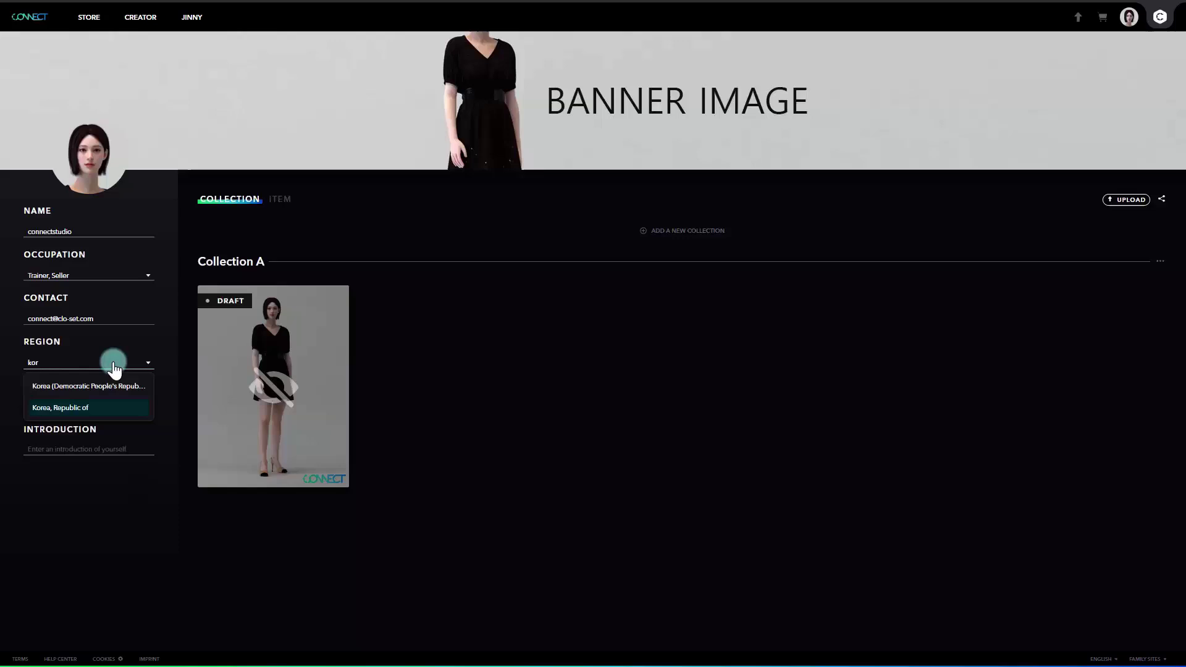
click(80, 407)
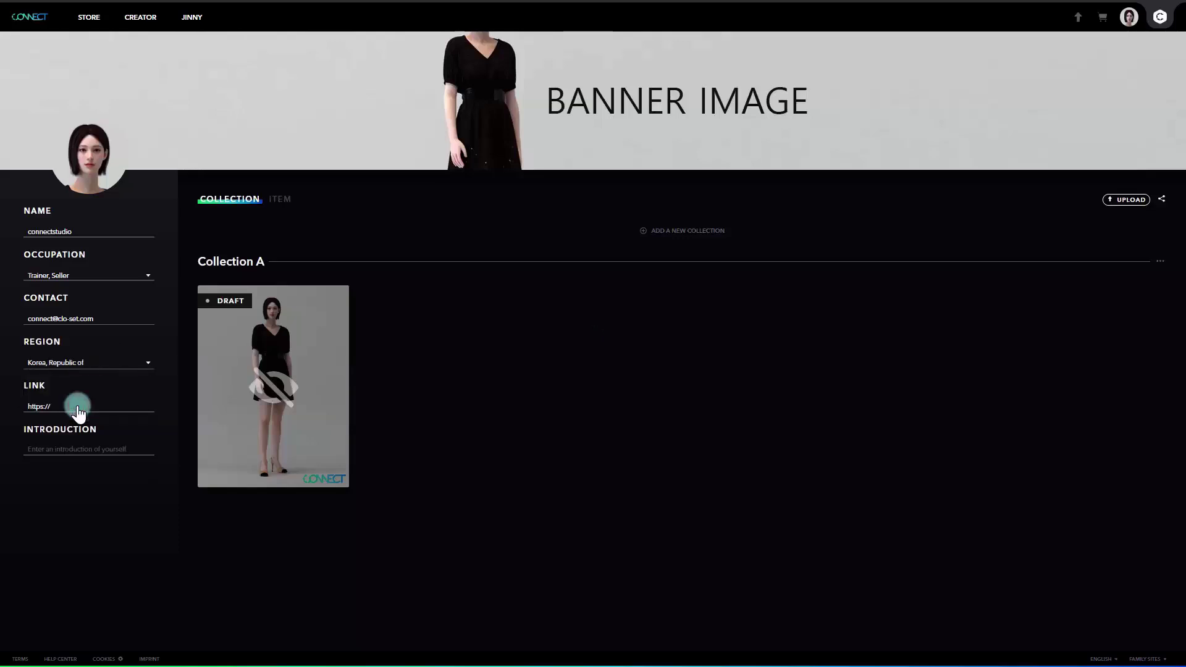
- Add the link connect.clo-set.com and a two-line introduction starting 'welcome to my portfolio page' plus an Instagram handle
click(108, 407)
text(co)
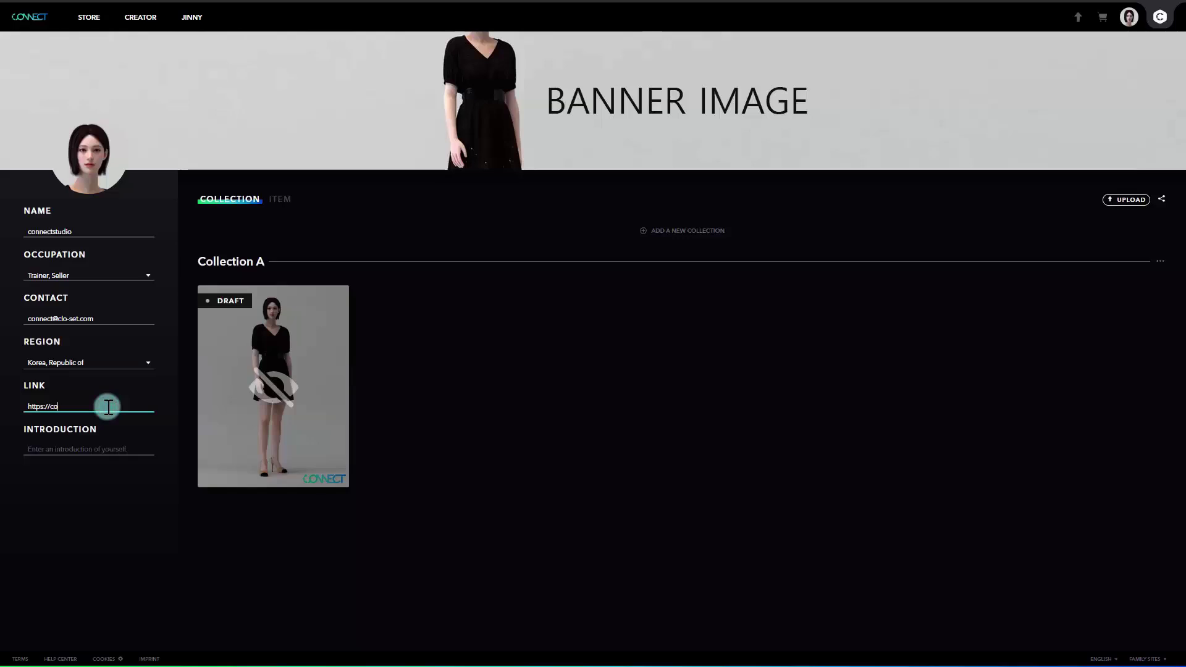
text(nnect.clo-set.com)
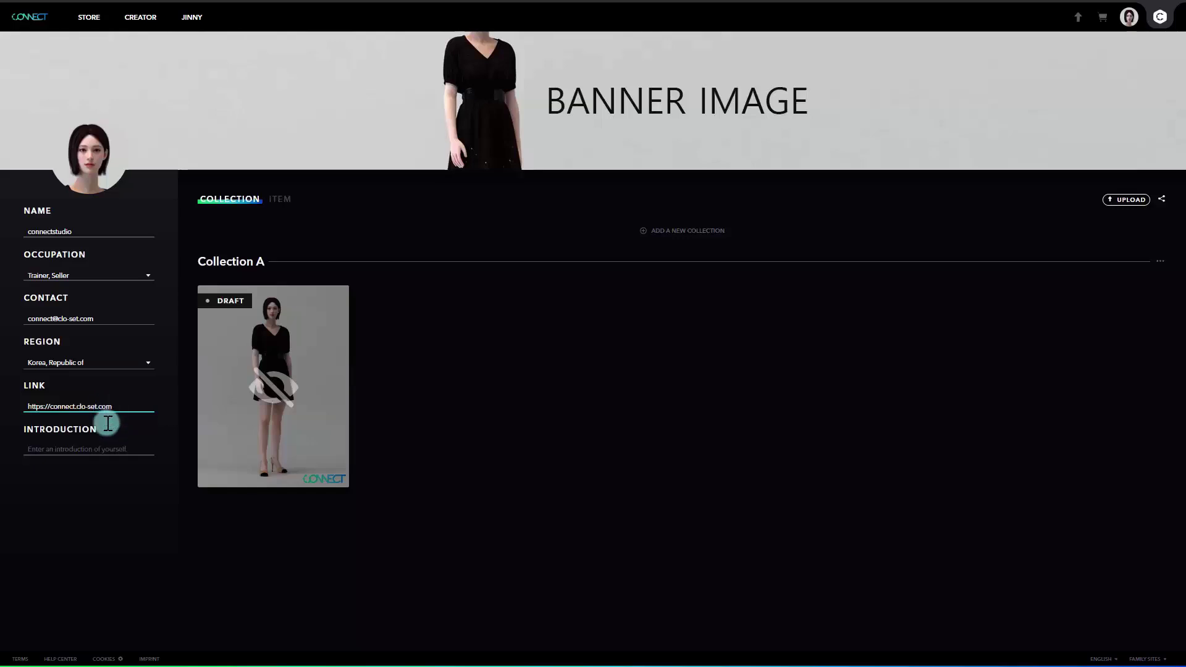
click(105, 471)
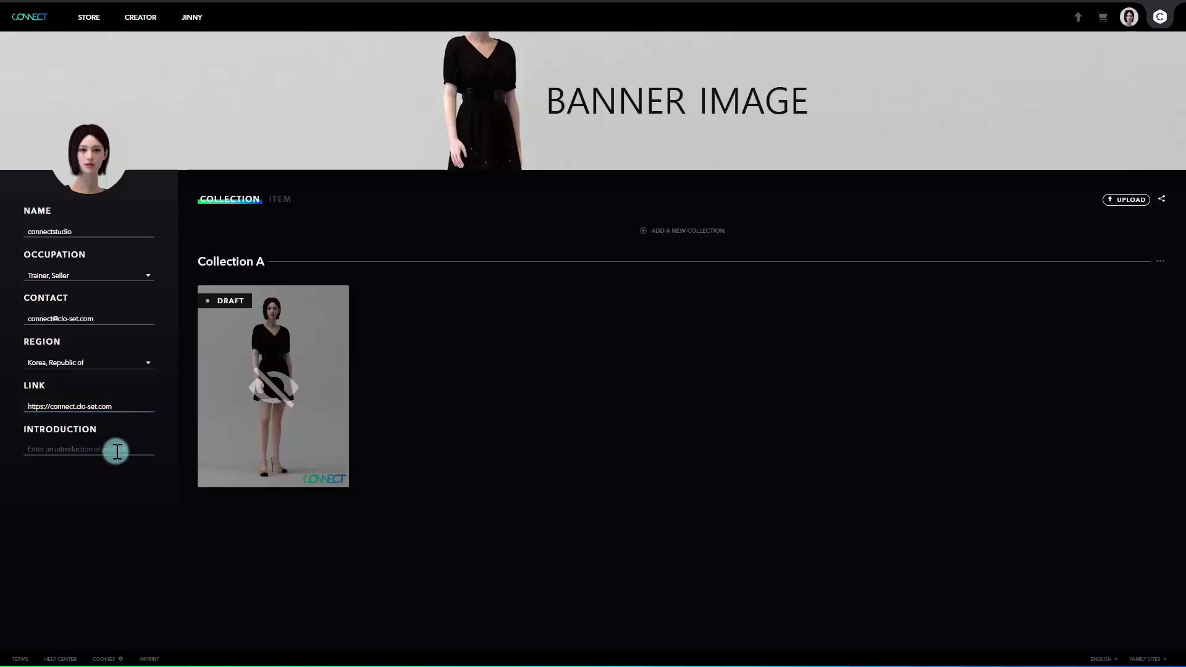
click(117, 452)
text(welcom)
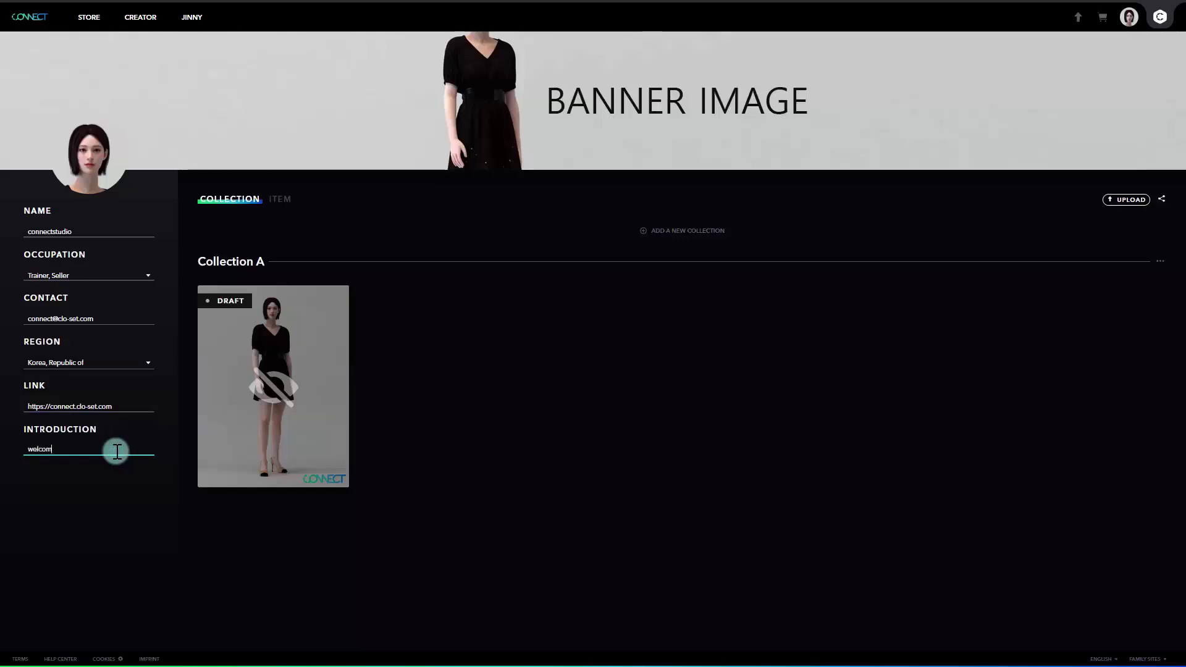
text(e to my portfolio page)
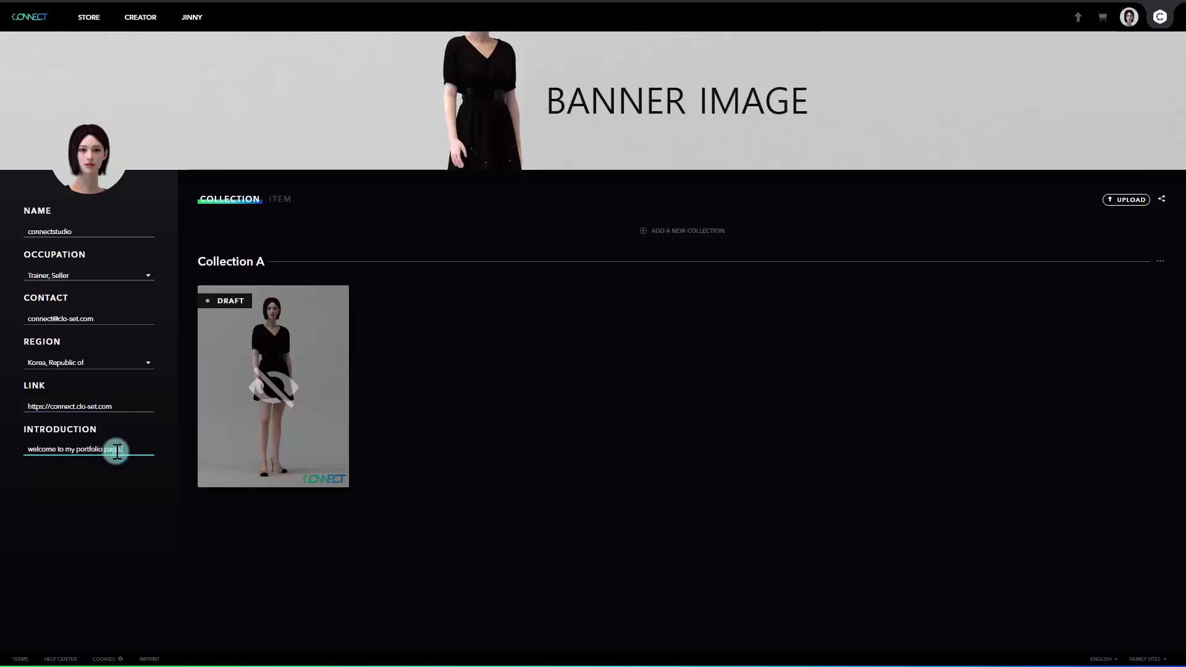
key(Return)
text(instagram @closet_connect_official)
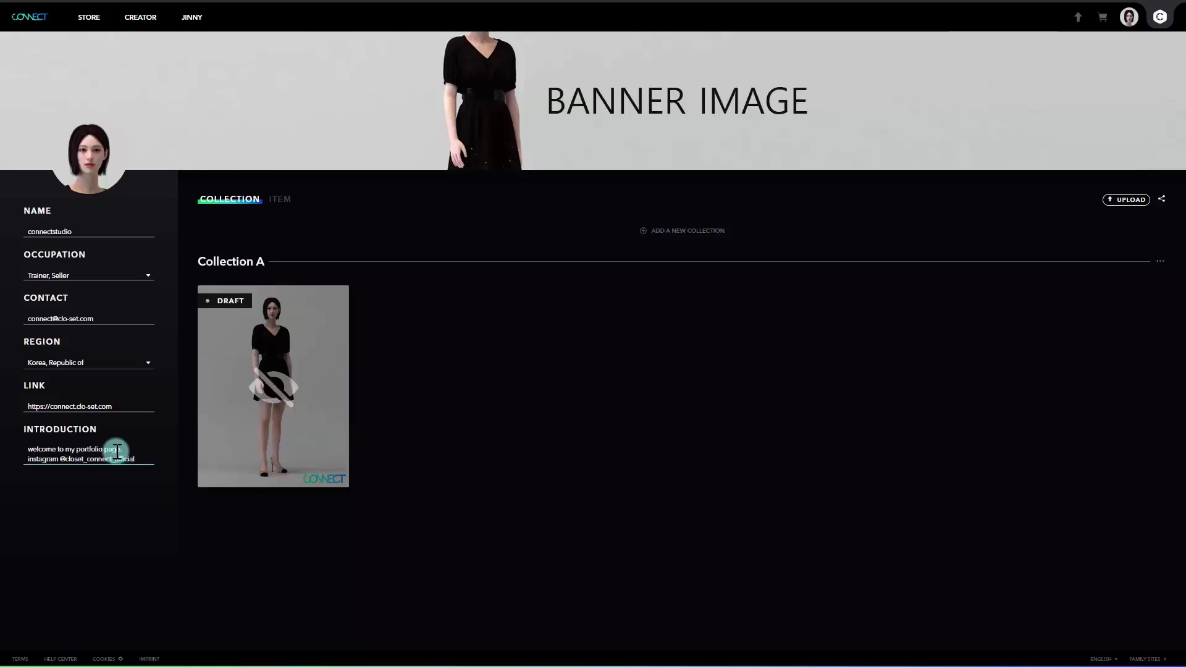
click(167, 441)
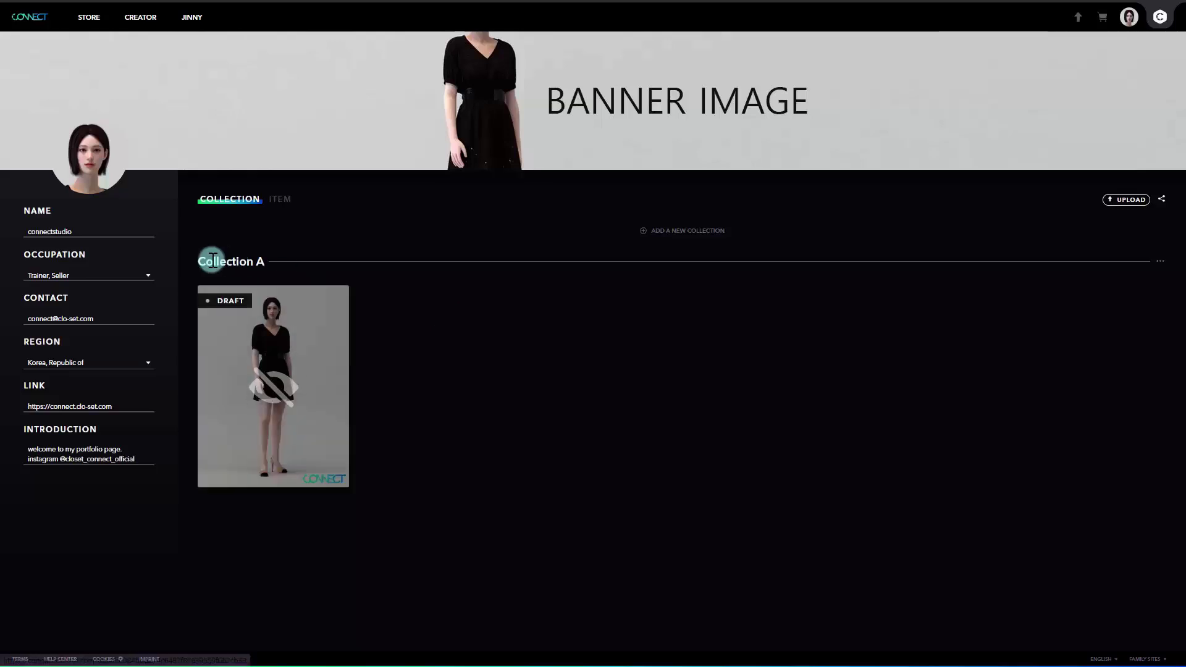
- Replace the Collection A heading text with LOOKBOOK
drag(199, 261, 263, 262)
click(399, 307)
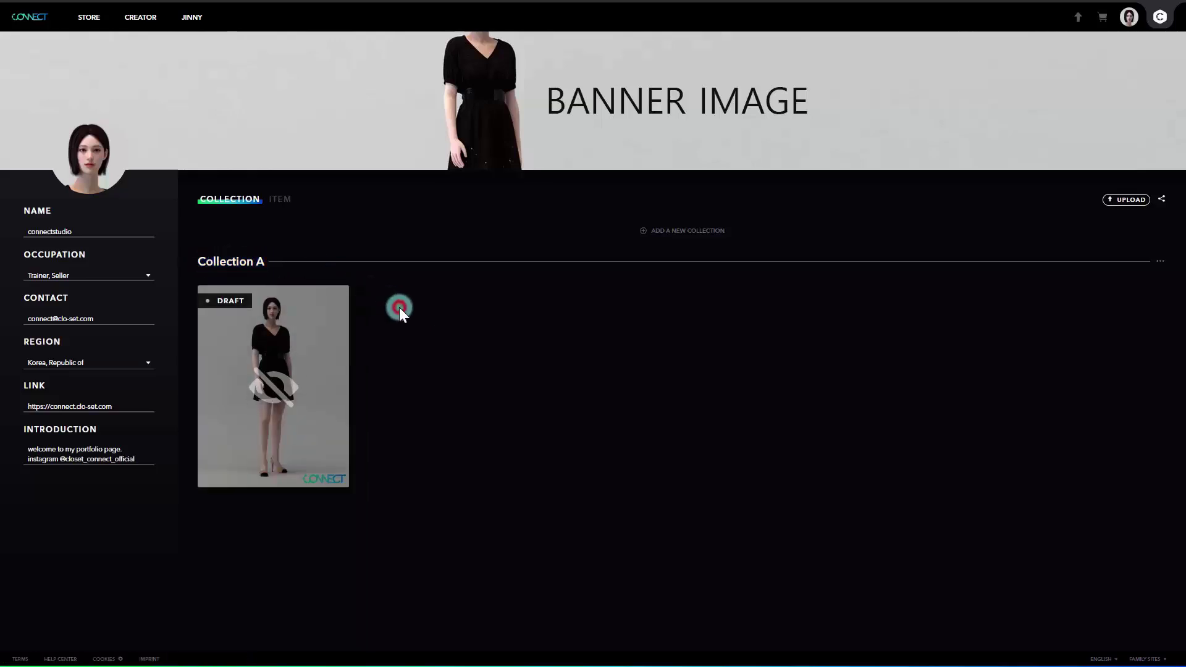
click(265, 262)
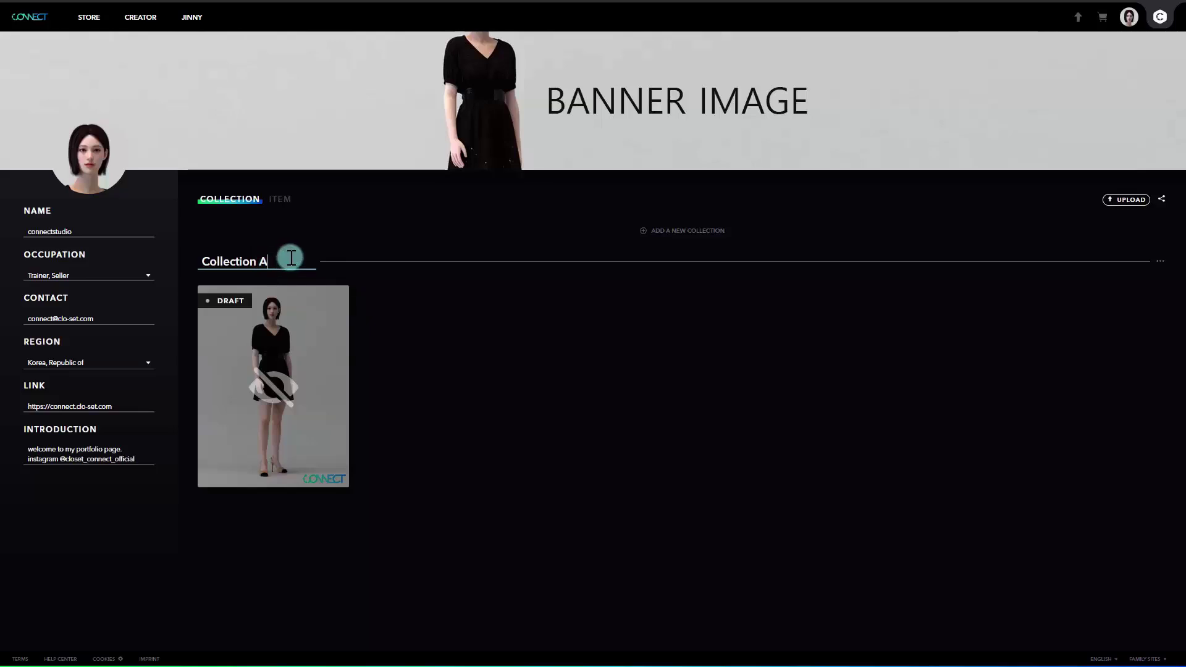
drag(291, 258, 199, 260)
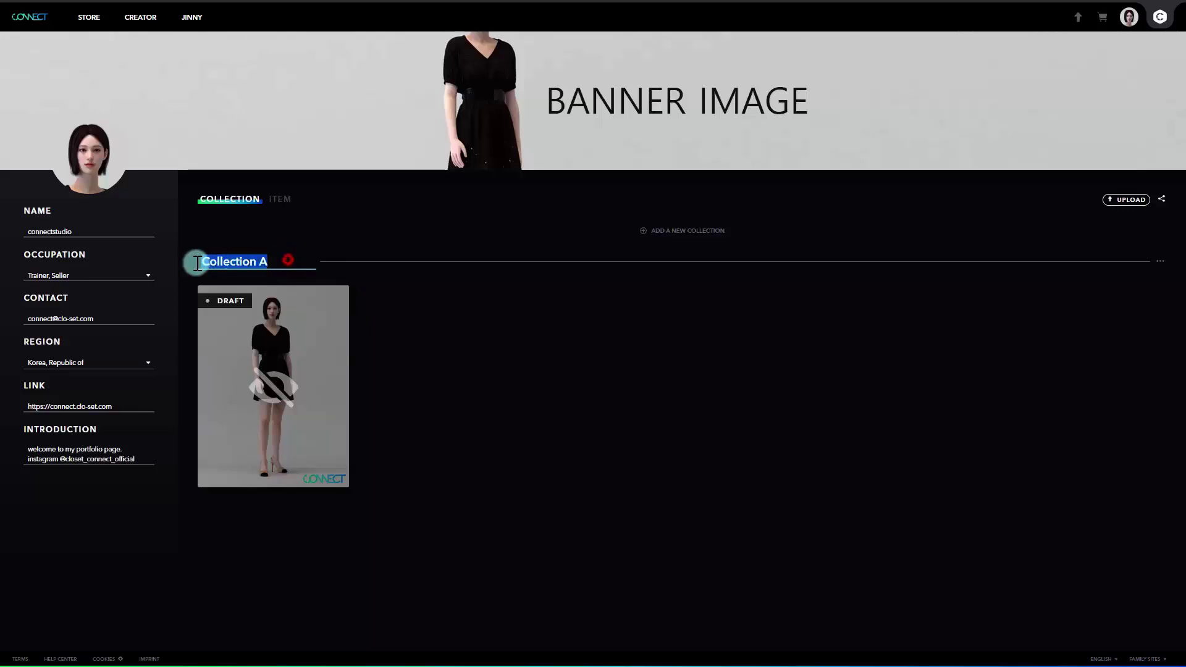
text(LOOKBOOK)
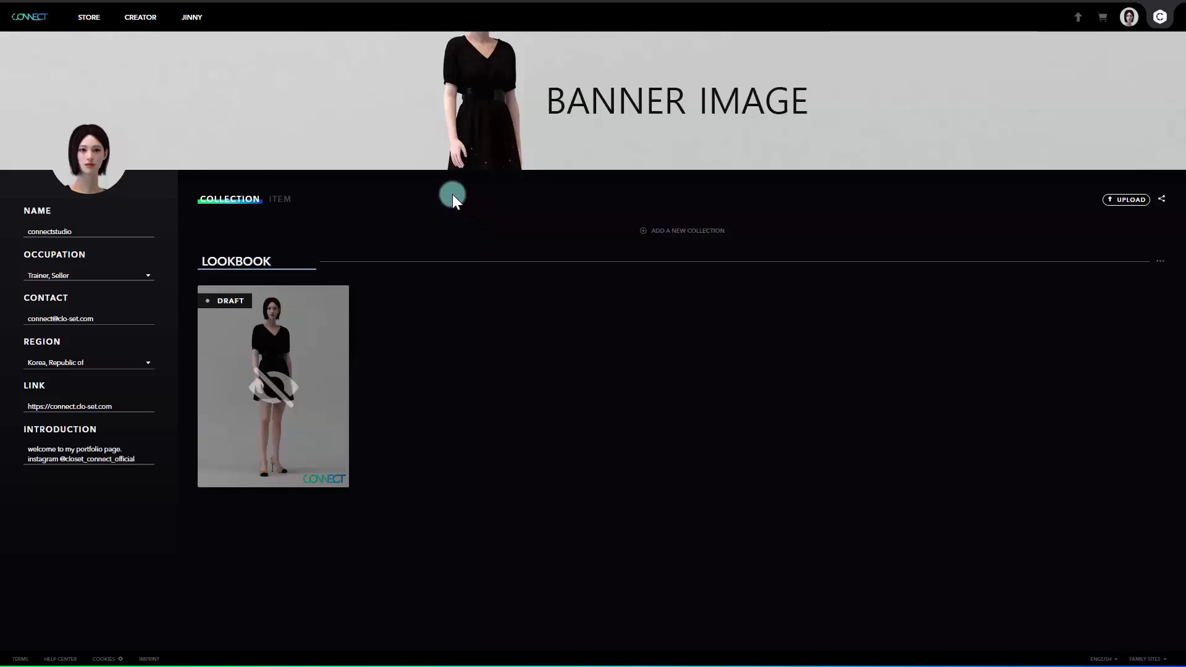
click(369, 274)
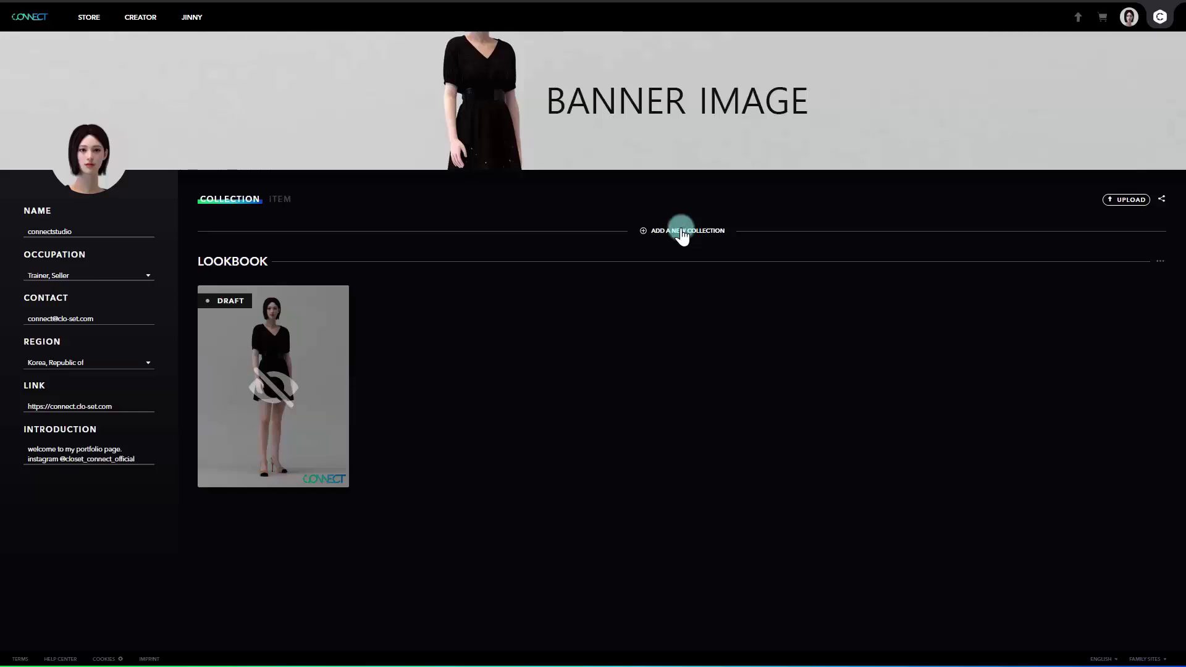
- Create two new collections titled Test A and Test B
click(683, 234)
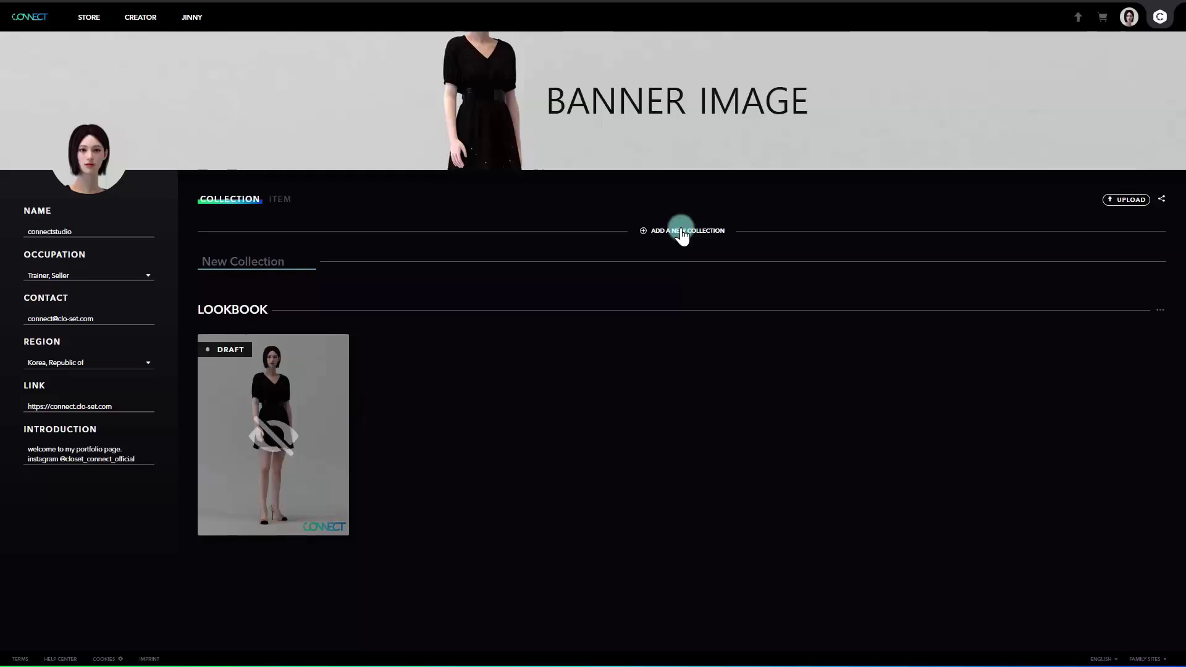
text(Test A)
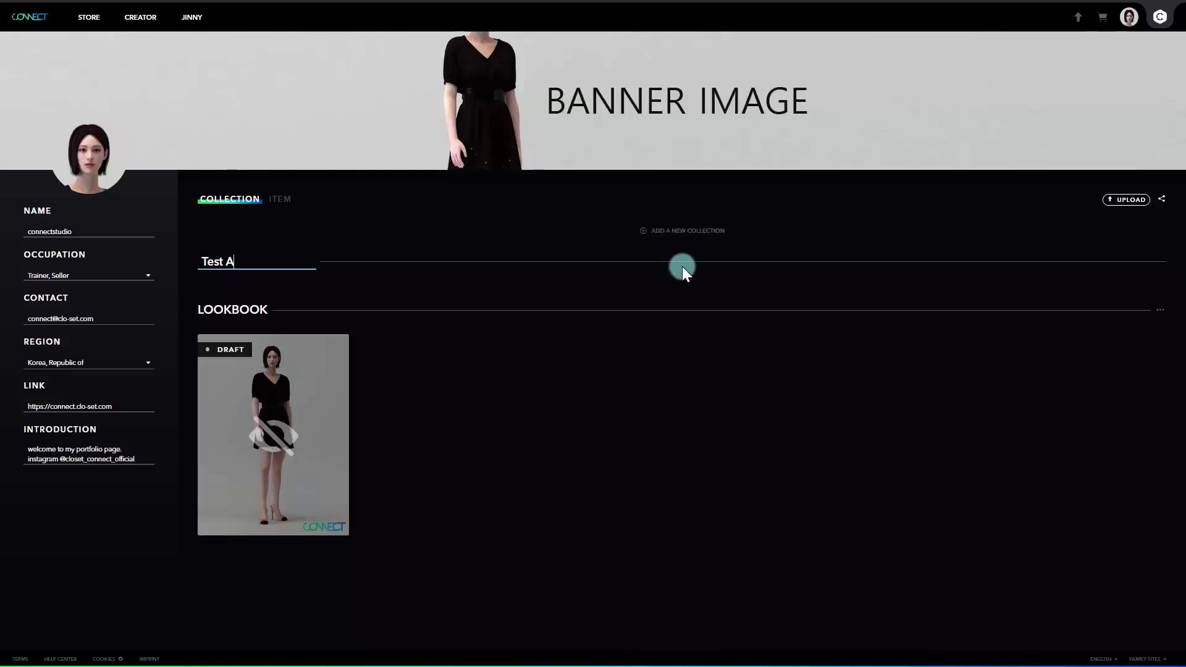
click(684, 273)
click(691, 231)
text(T)
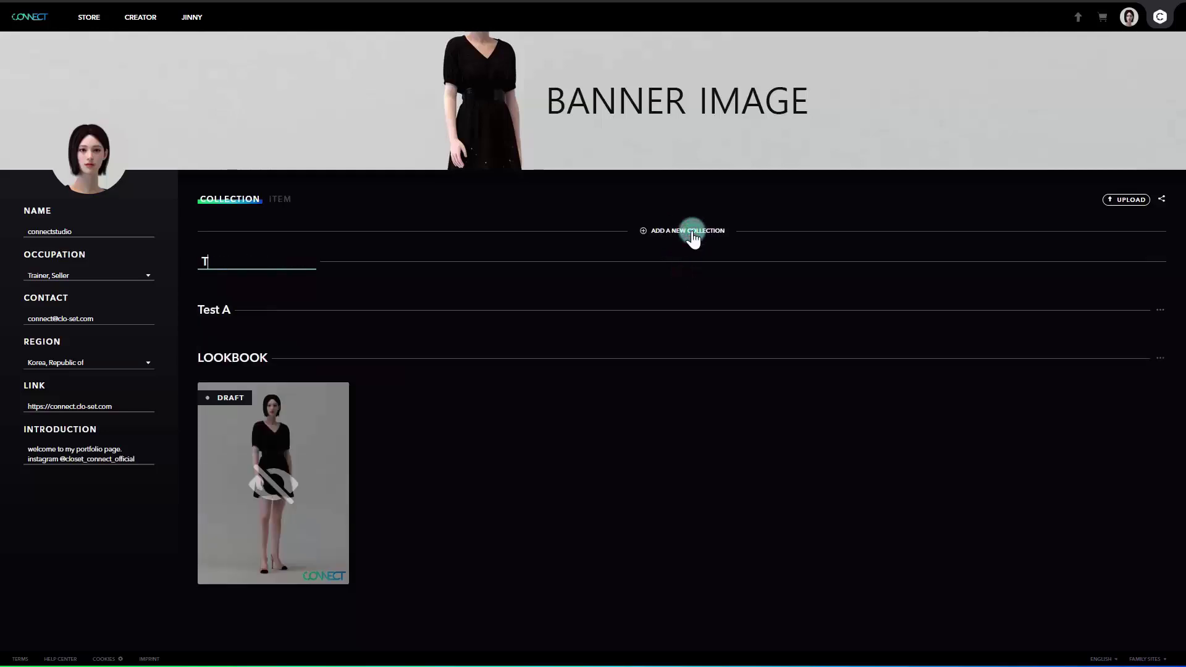
text(est B)
click(689, 273)
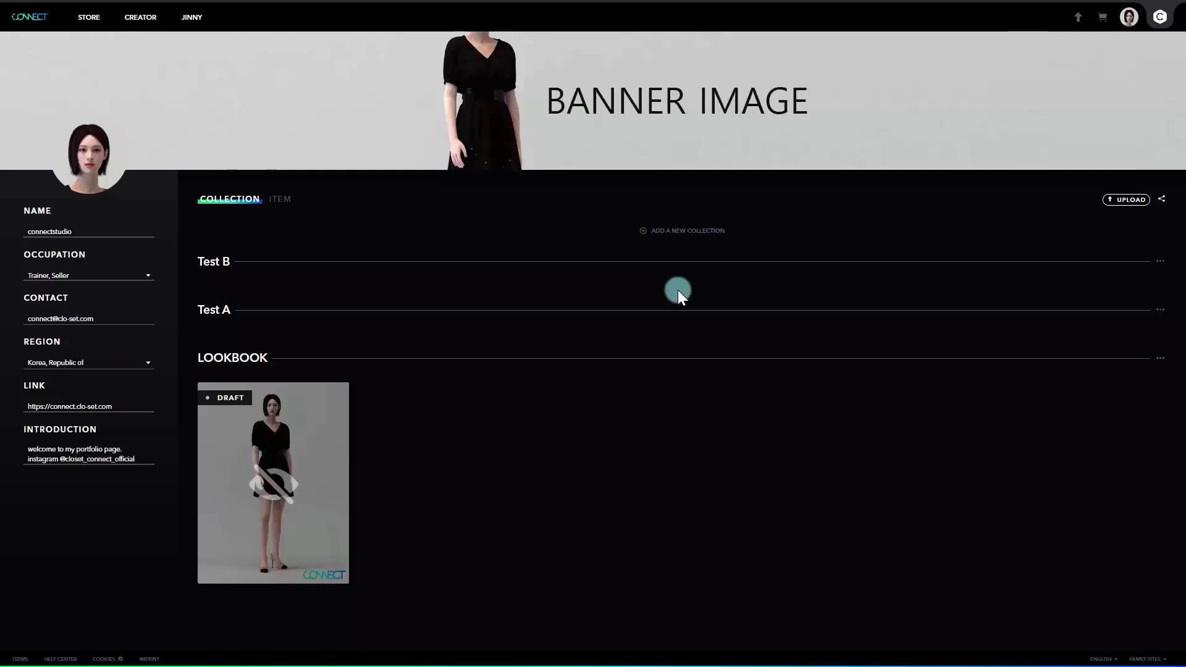
- Delete the Test A collection and confirm the deletion
click(1159, 312)
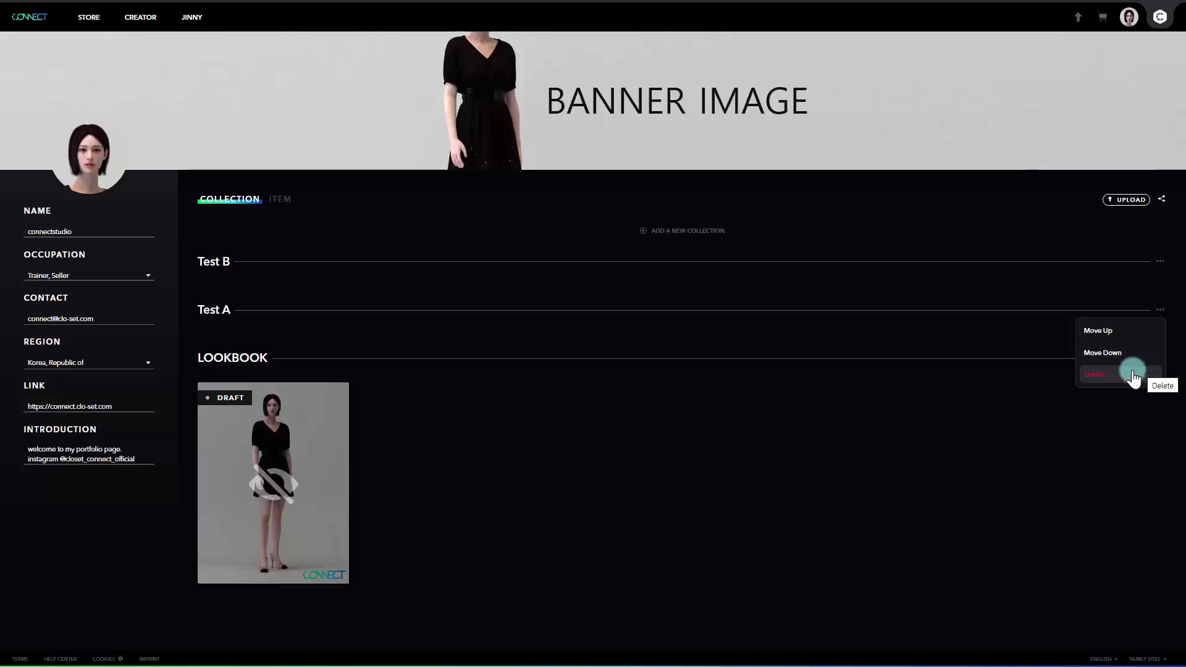
click(1134, 376)
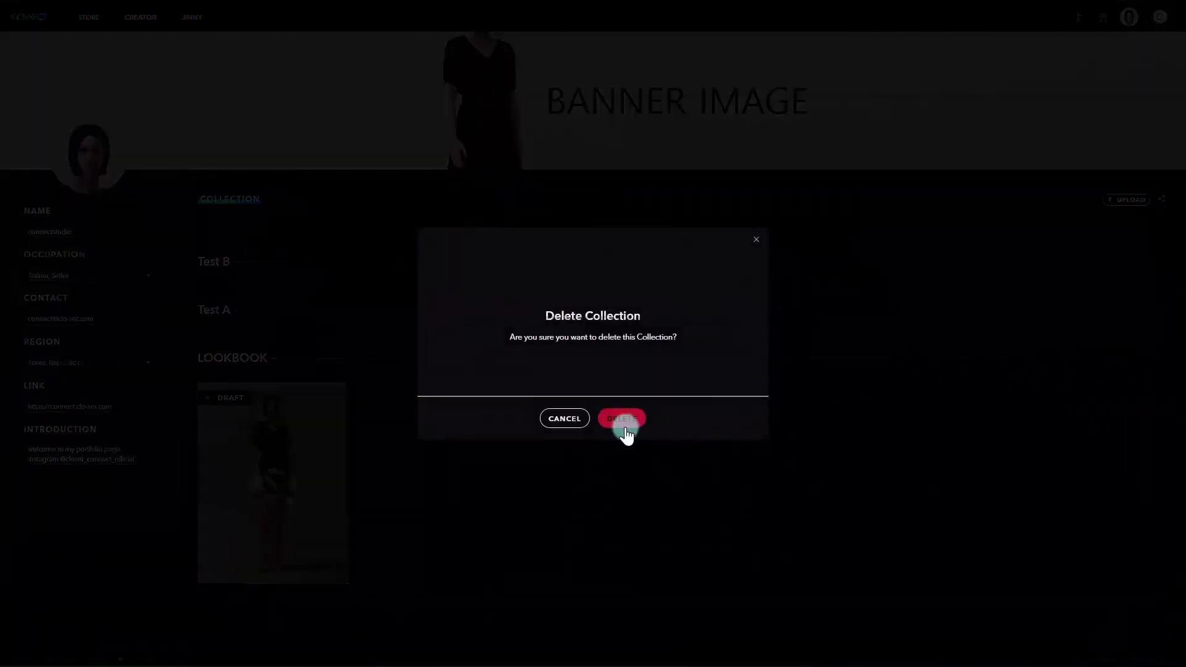
click(624, 424)
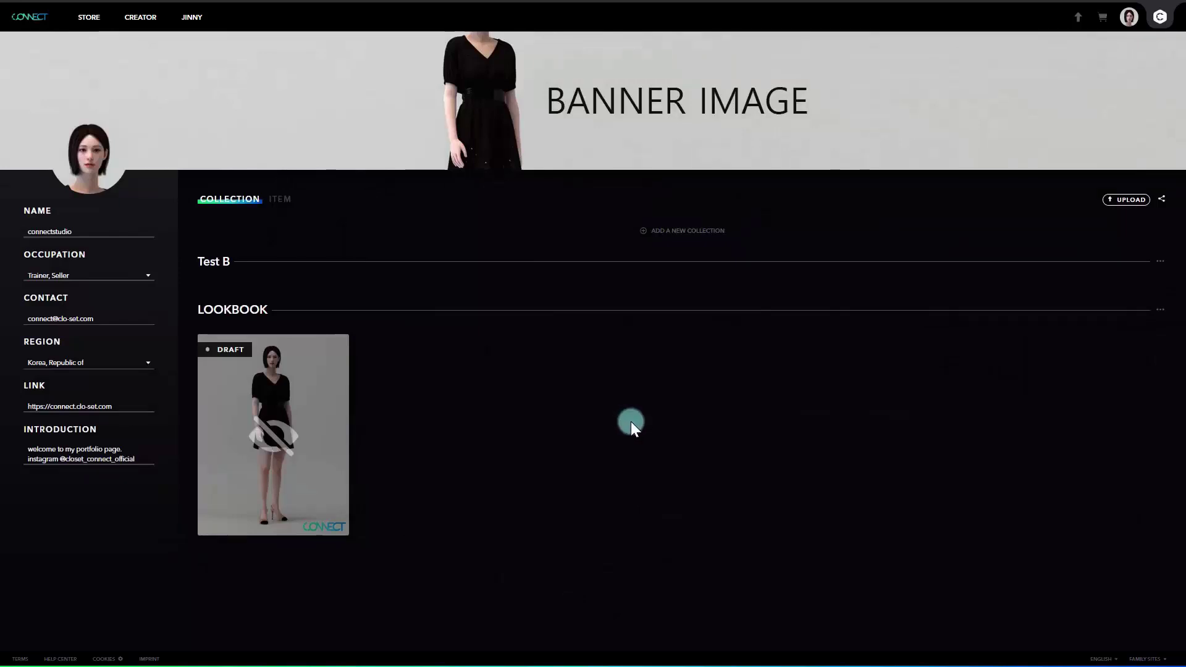
- Move LOOKBOOK above Test B, then back below it
click(1161, 312)
click(1097, 333)
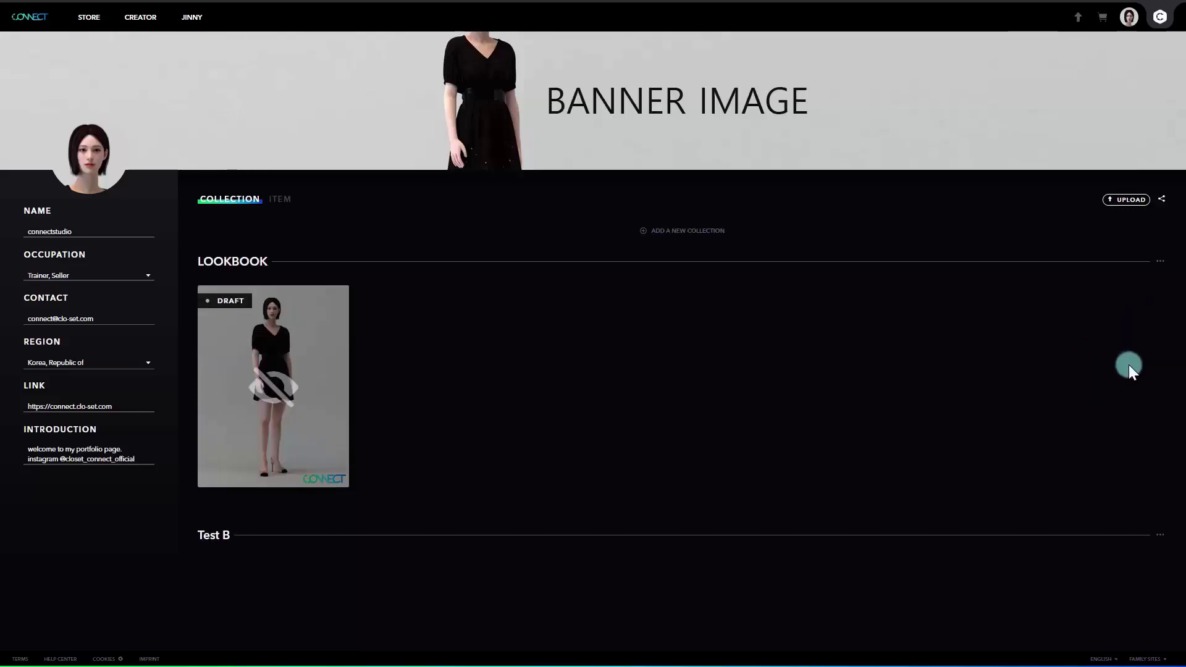
click(1160, 261)
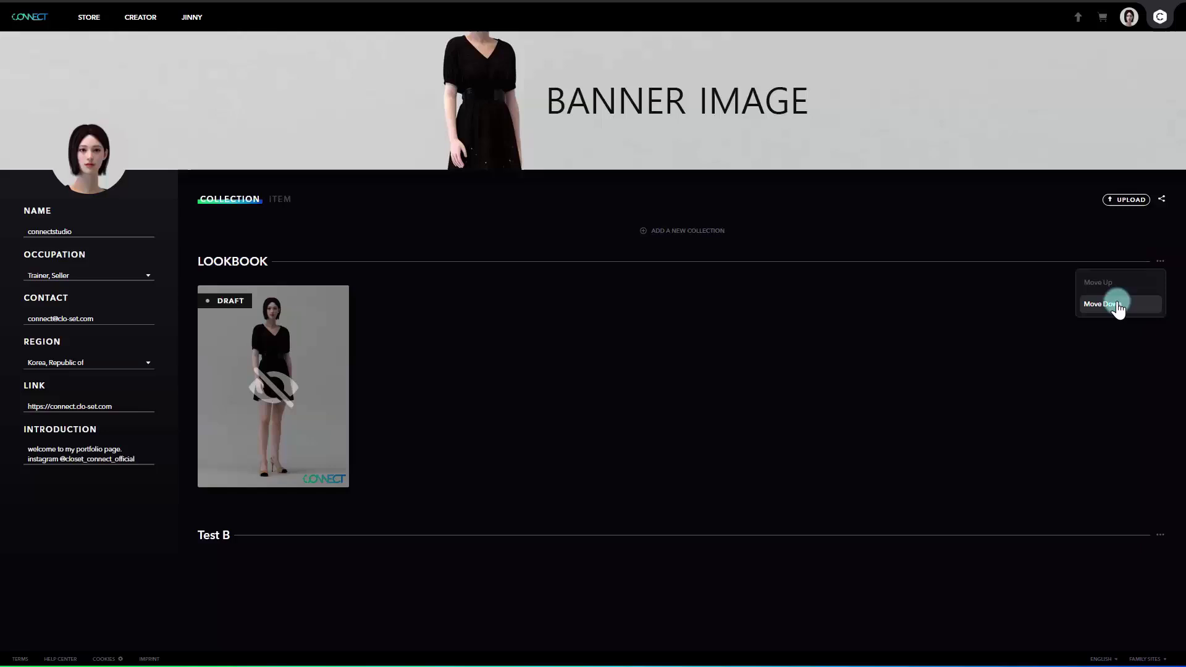
click(1117, 303)
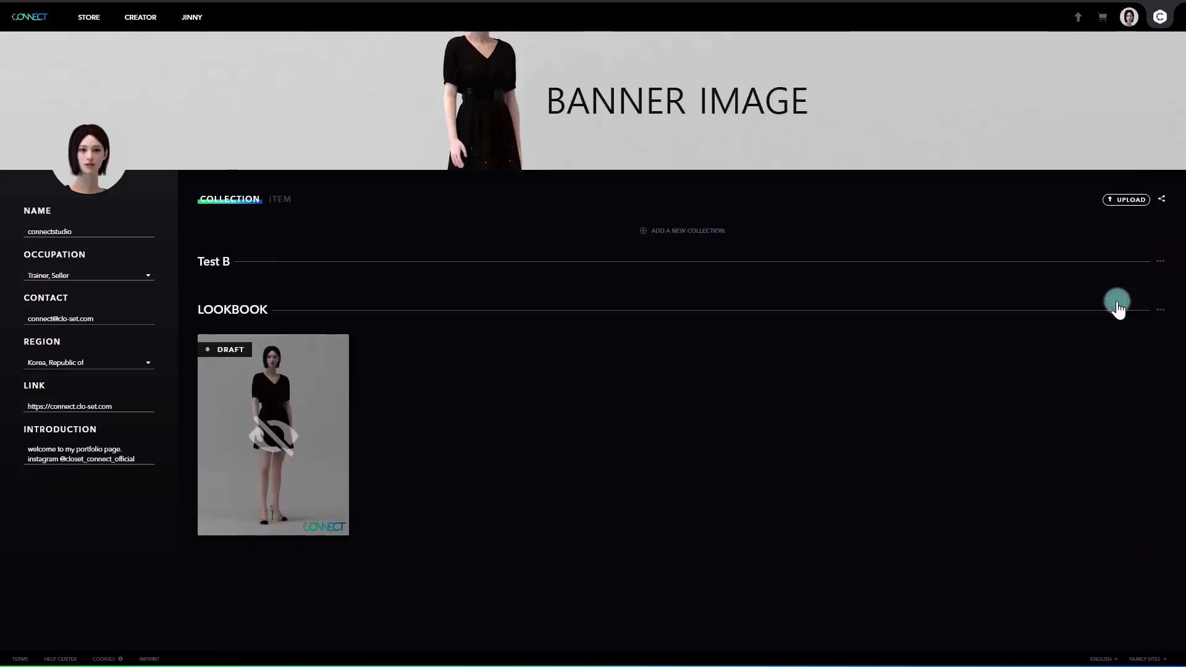